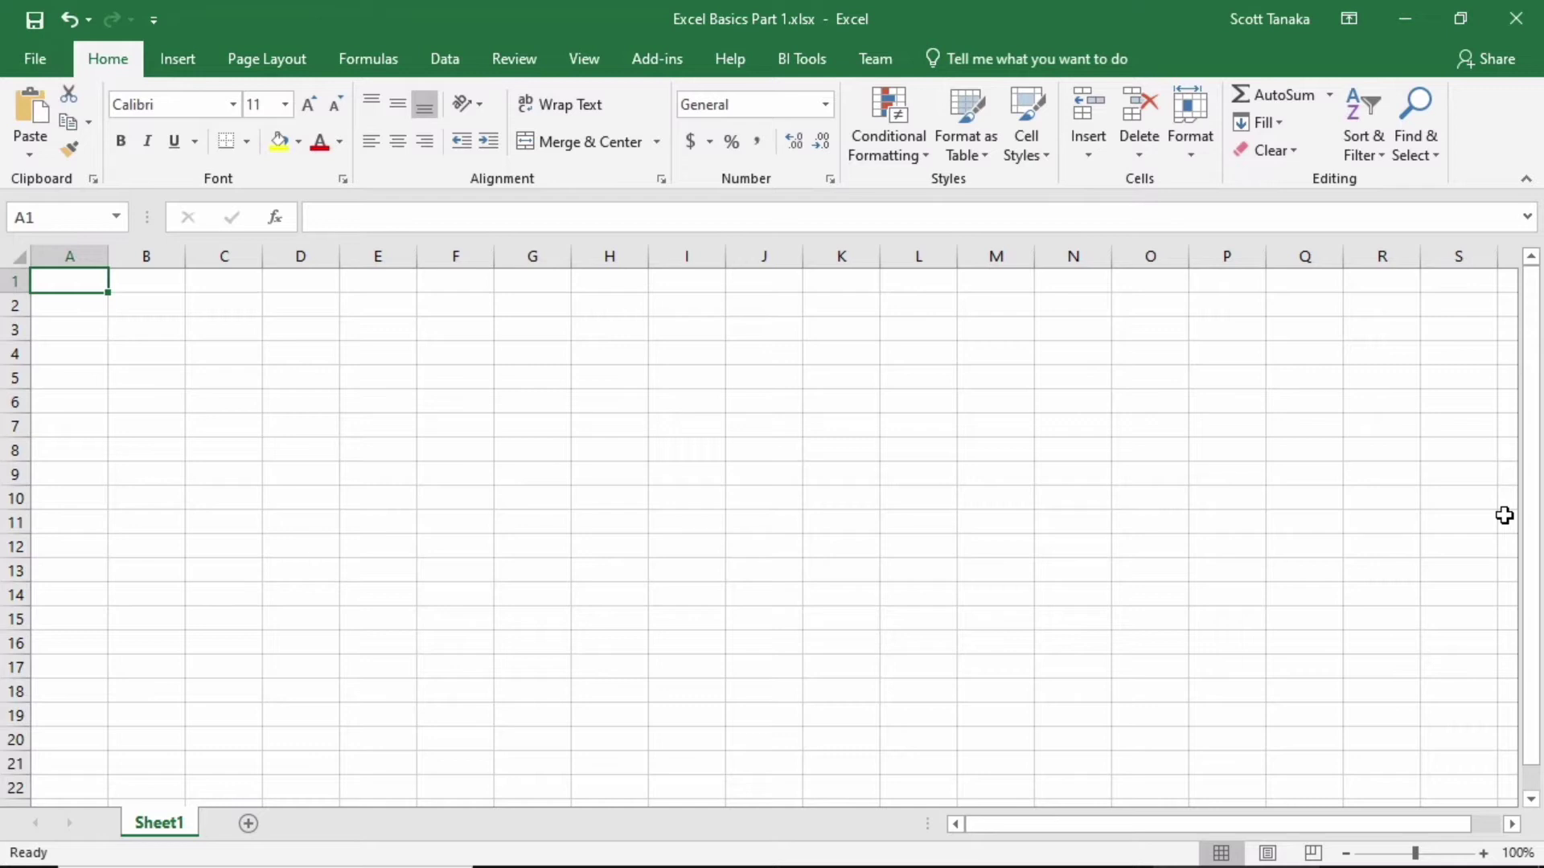
- Create a new workbook from the Five-day event schedule template
{"action": "left_click", "coordinate": [50, 61]}
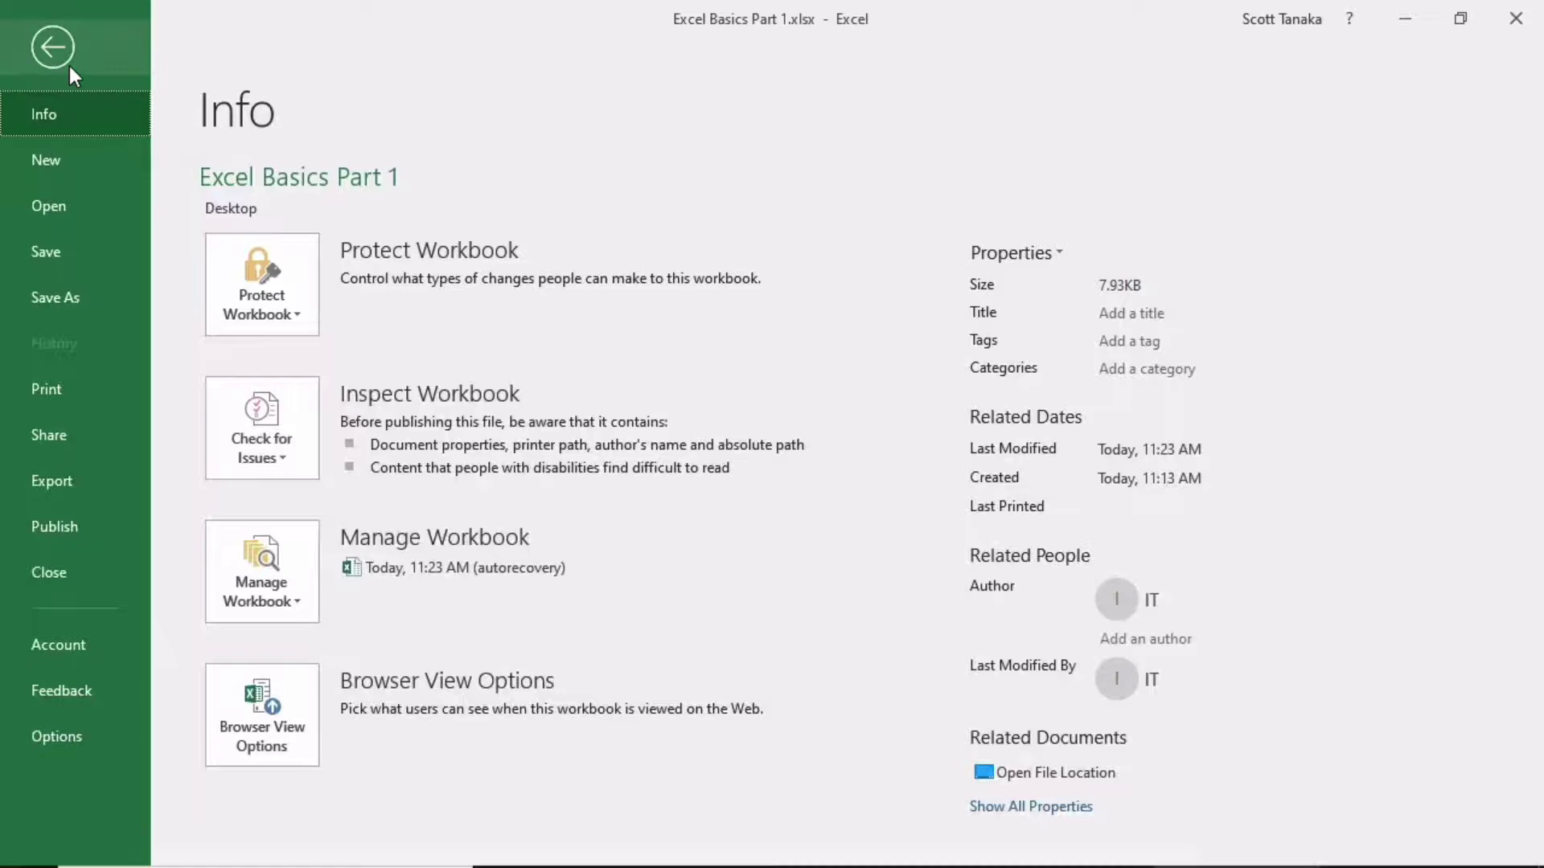
{"action": "left_click", "coordinate": [134, 161]}
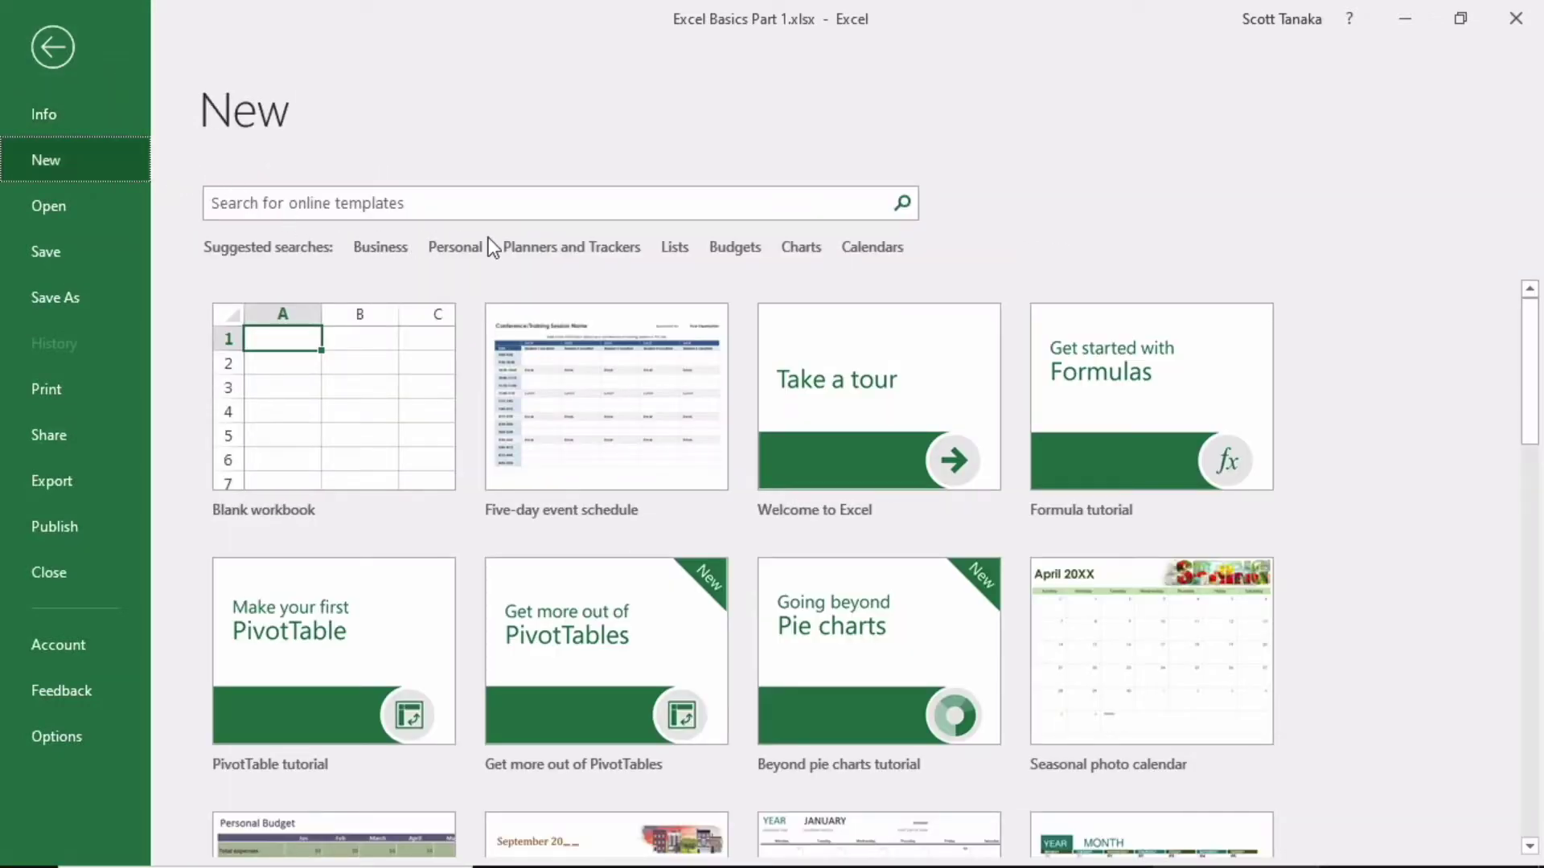
{"action": "left_click", "coordinate": [584, 343]}
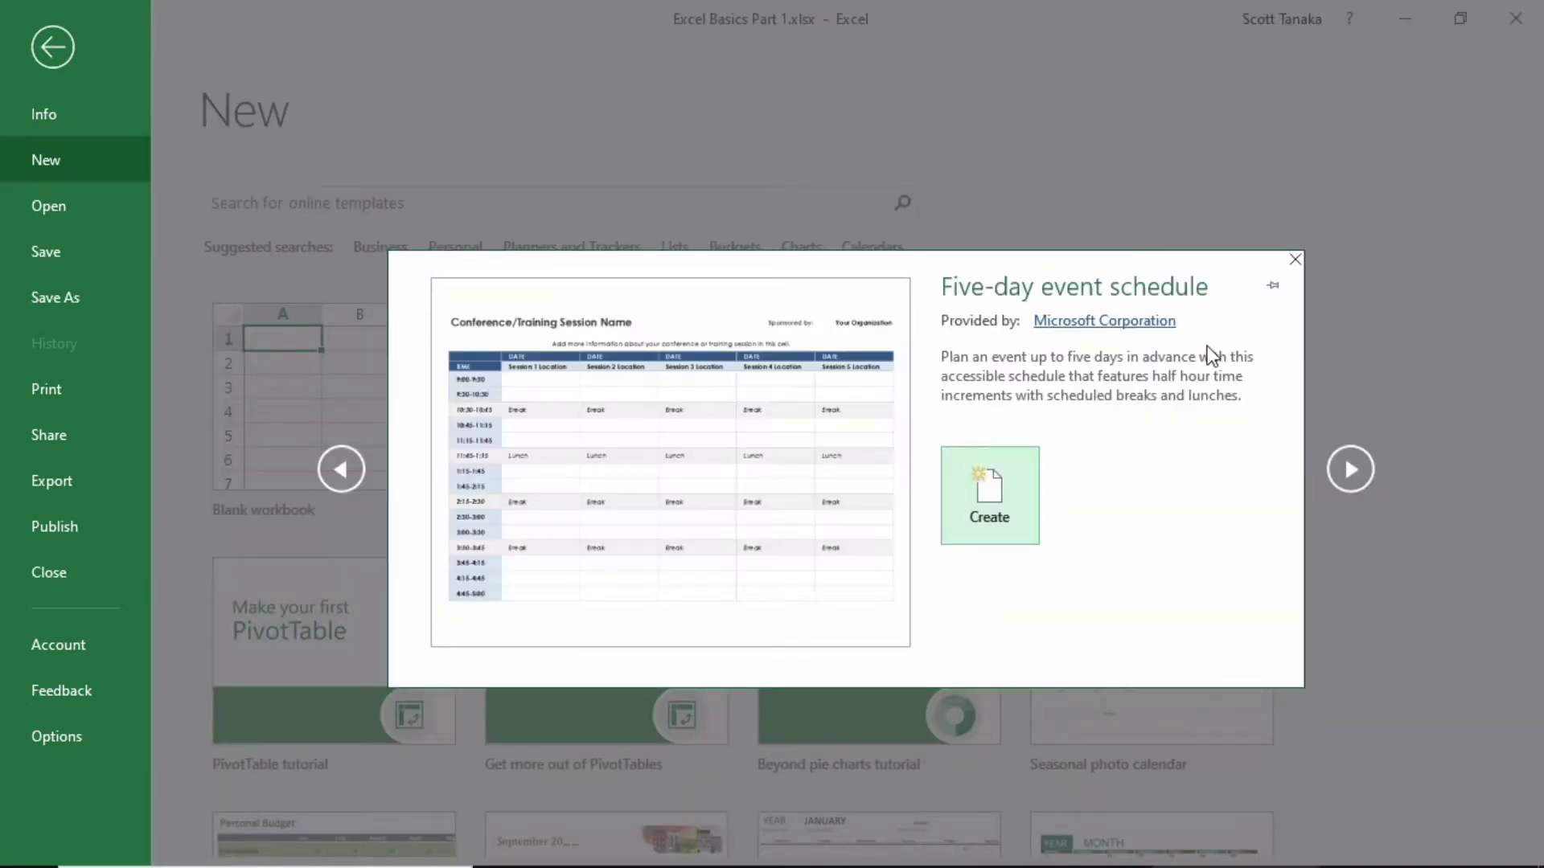
{"action": "left_click", "coordinate": [1002, 491]}
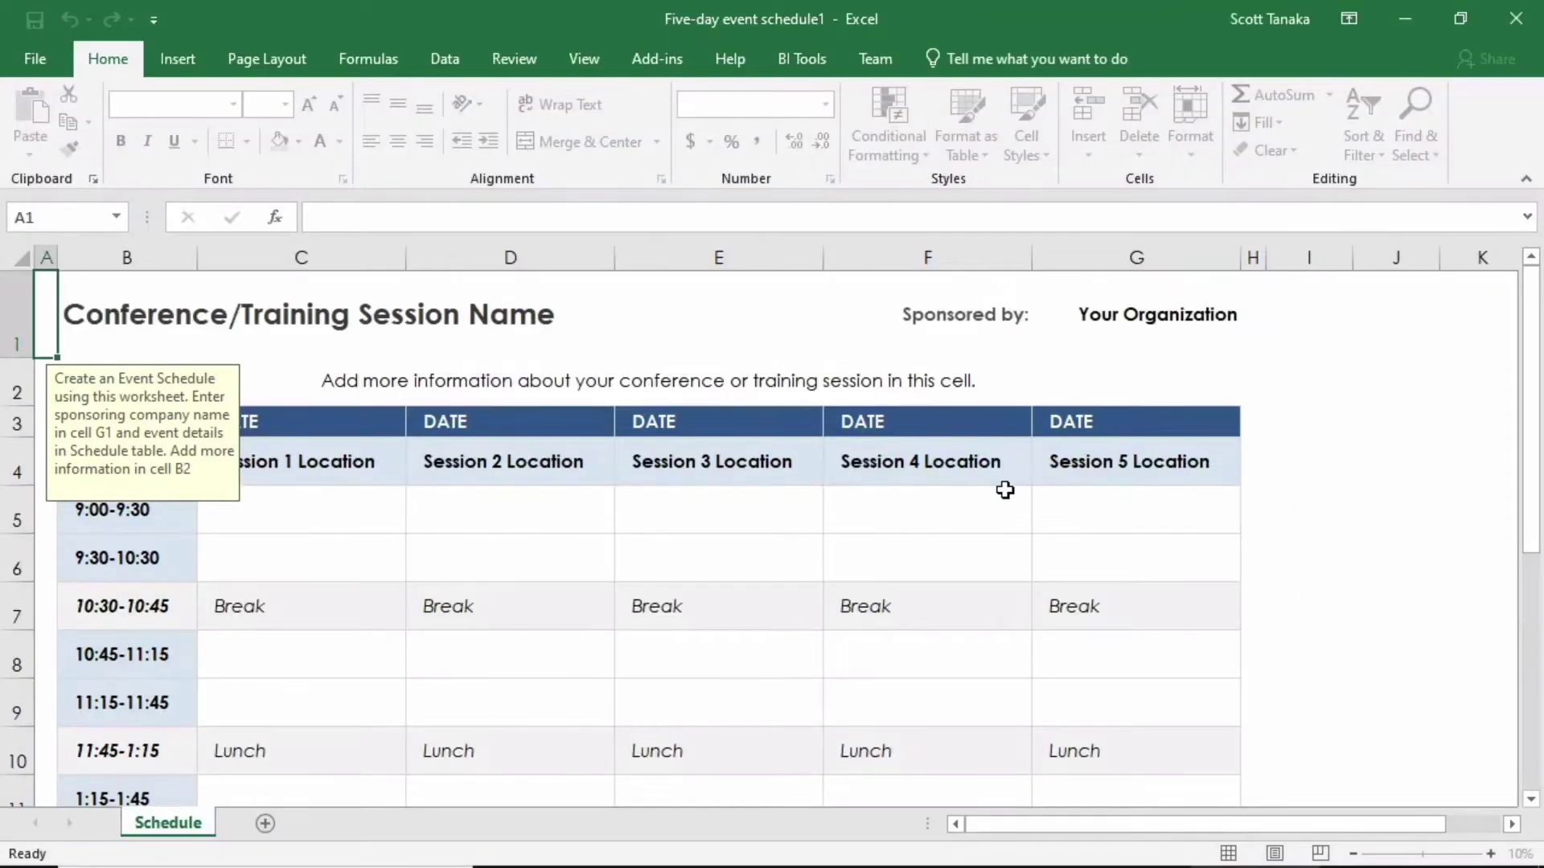
- Enter 'Breakfast' in cell C5, the 9:00-9:30 Session 1 slot
{"action": "left_click", "coordinate": [342, 509]}
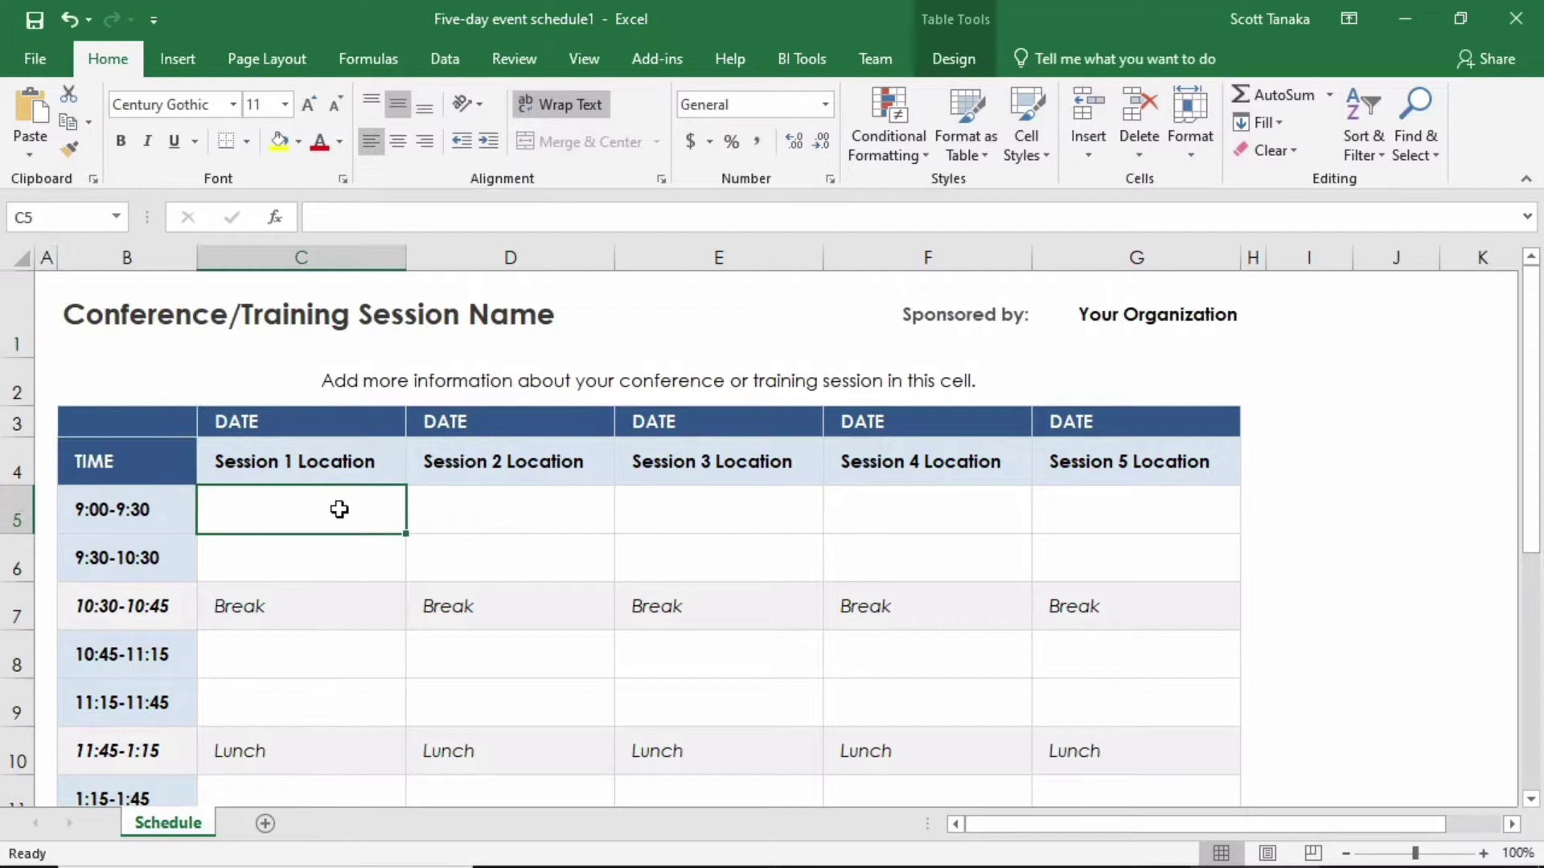
{"action": "type", "text": "Breakfast"}
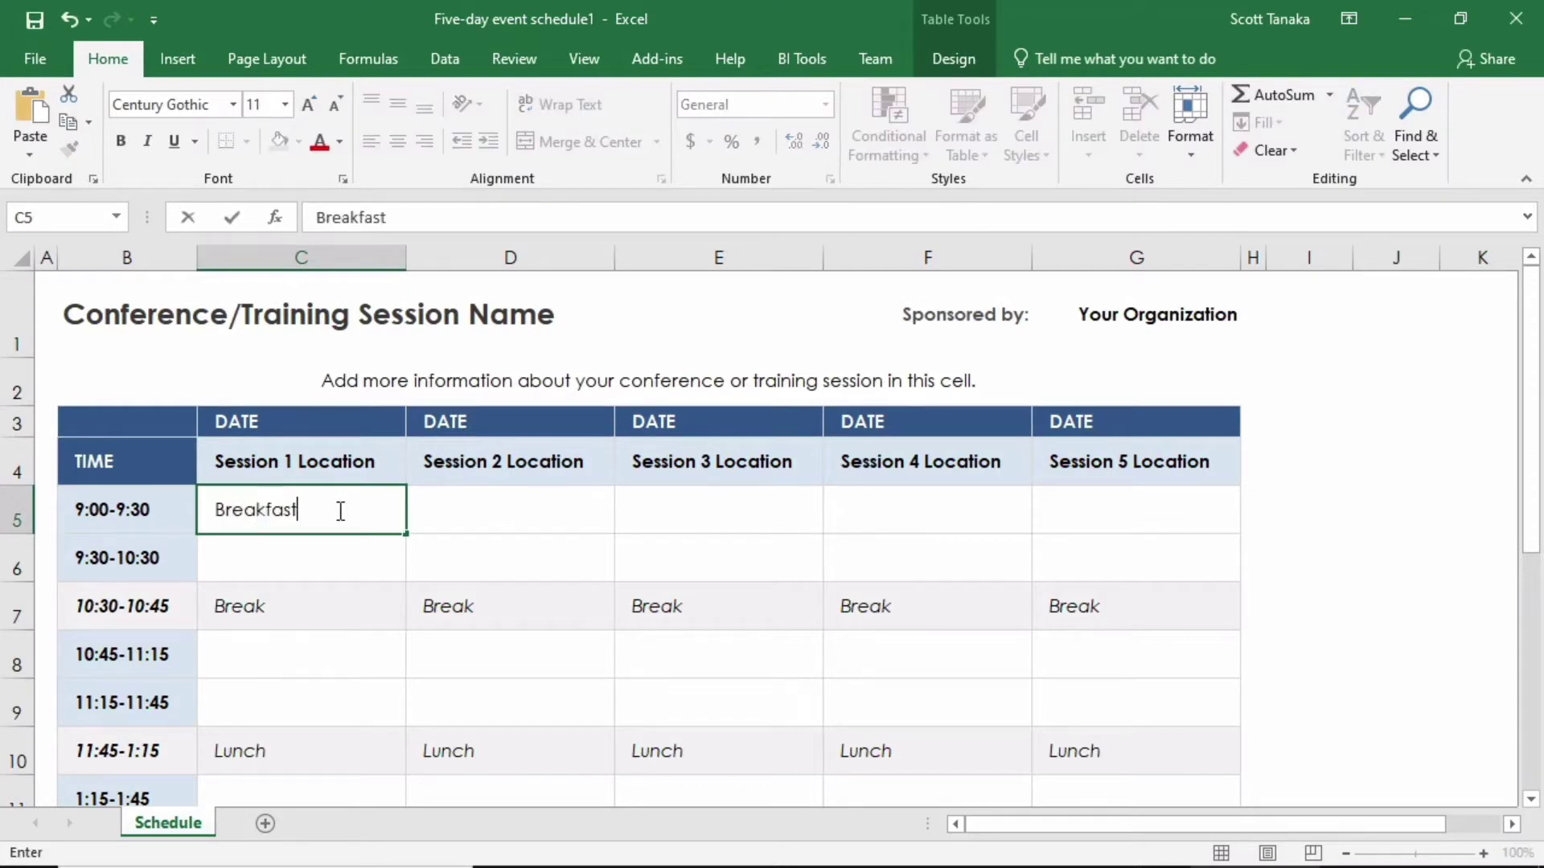
{"action": "key", "text": "Return"}
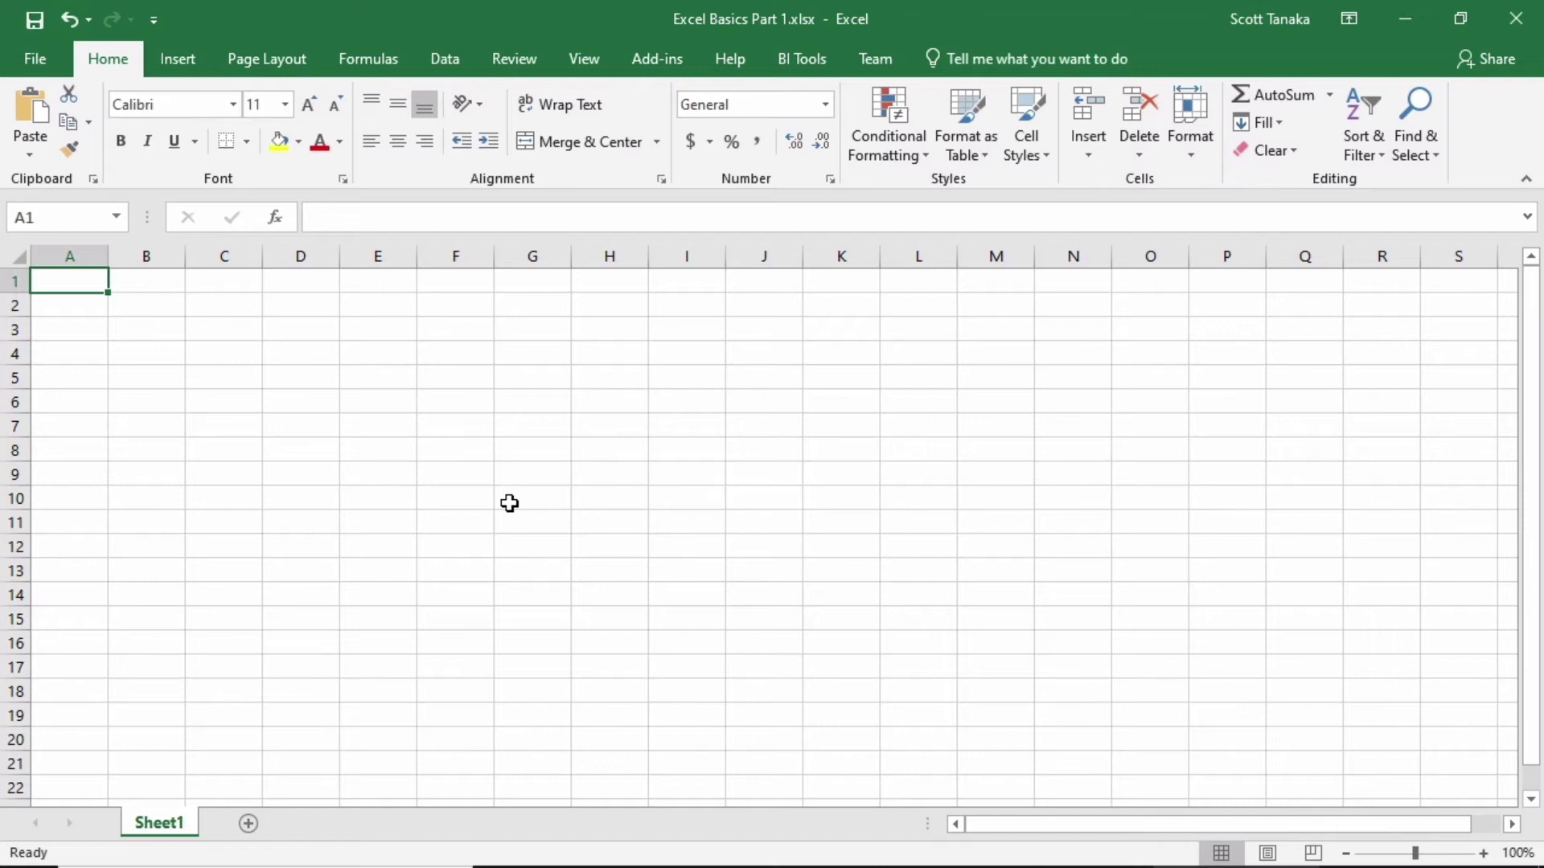
{"action": "left_click", "coordinate": [314, 452]}
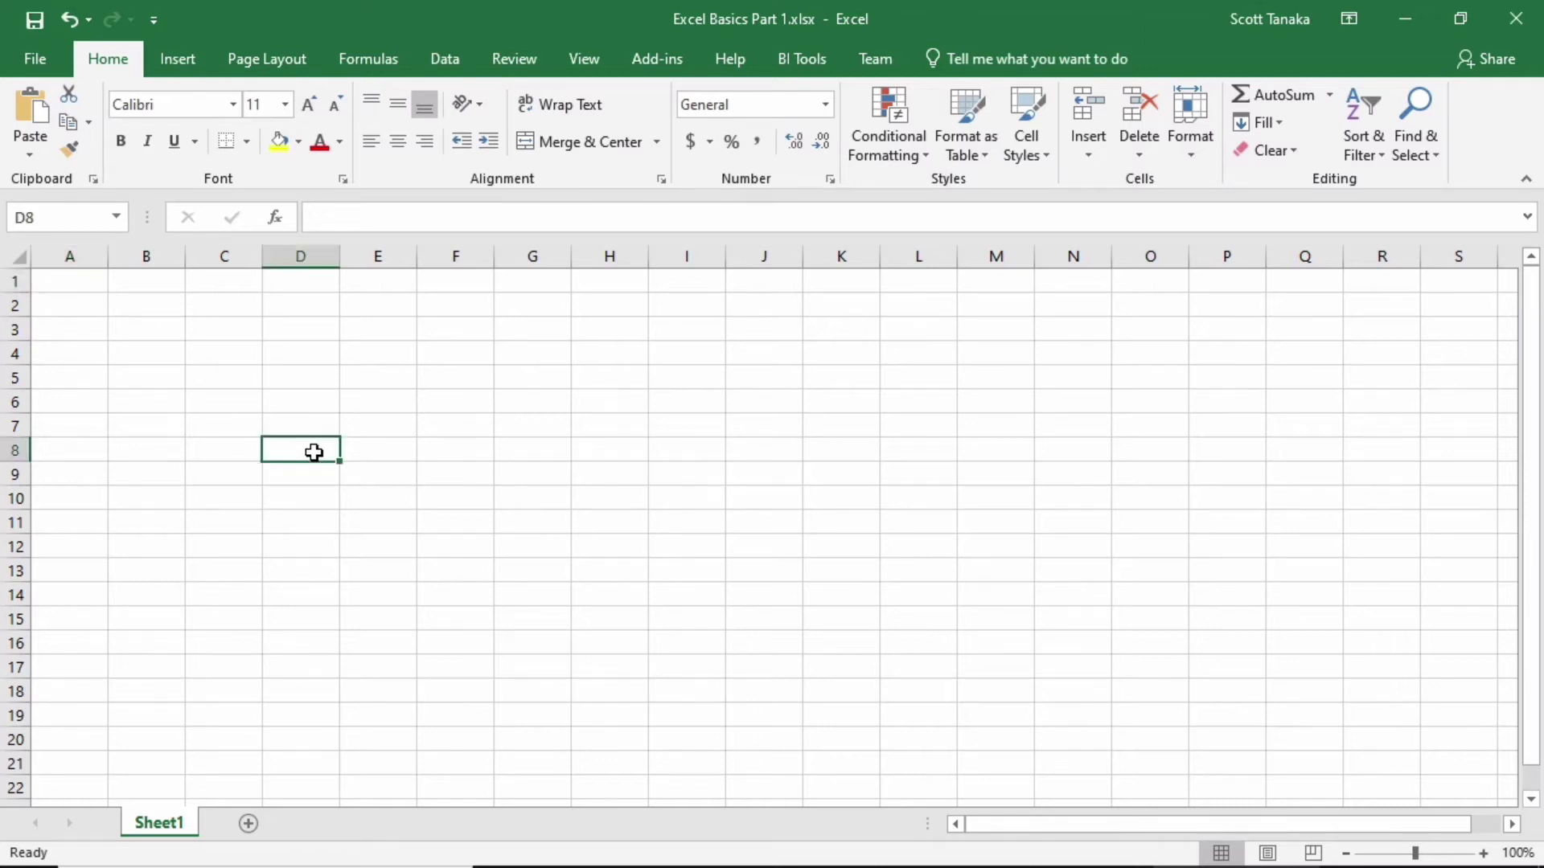
{"action": "left_click", "coordinate": [475, 359]}
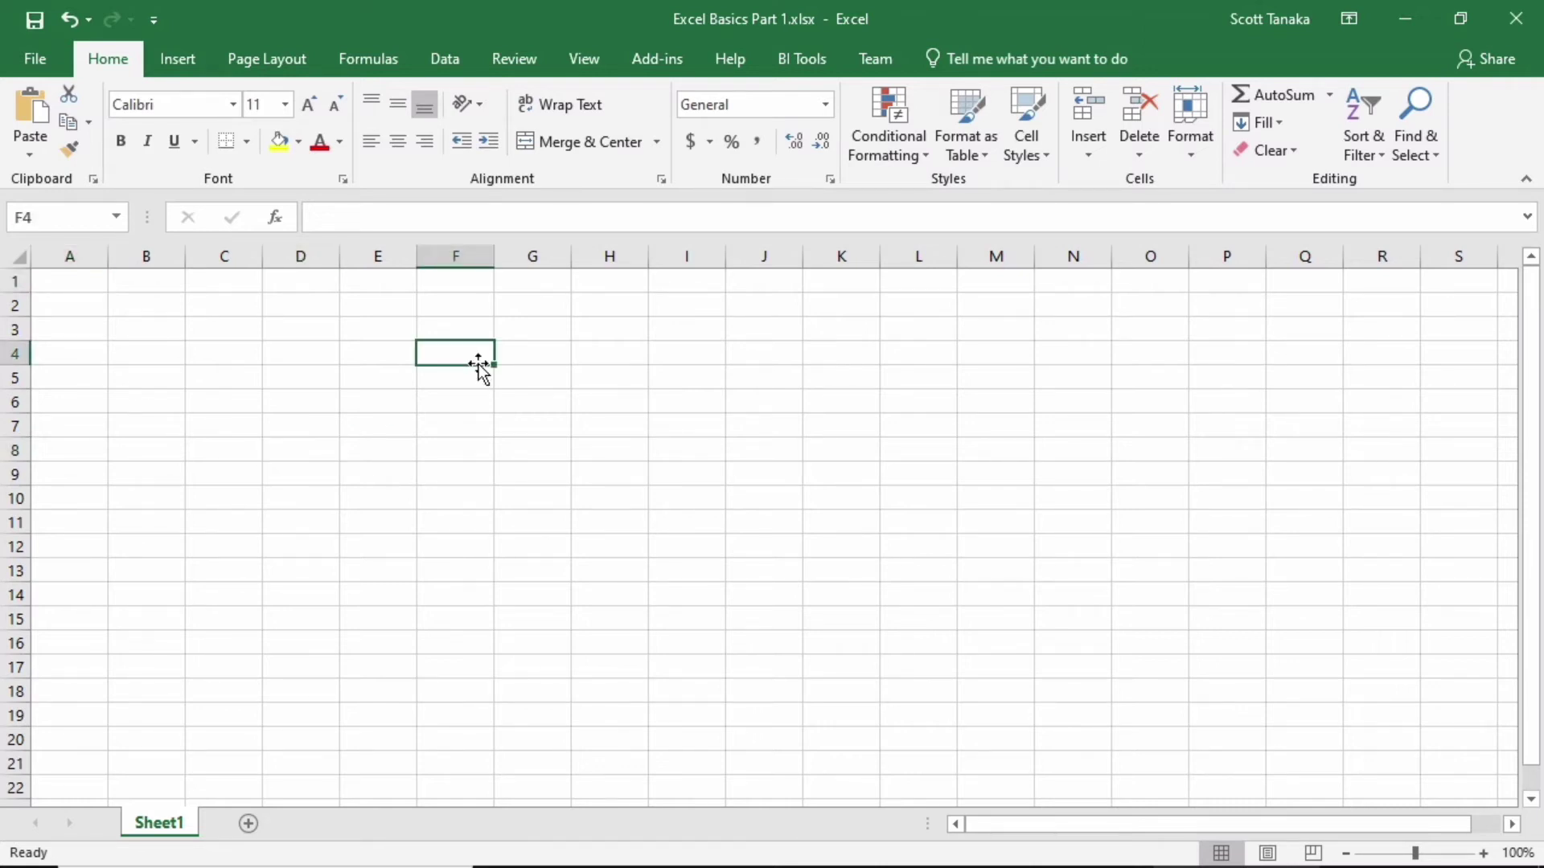
{"action": "left_click", "coordinate": [234, 373]}
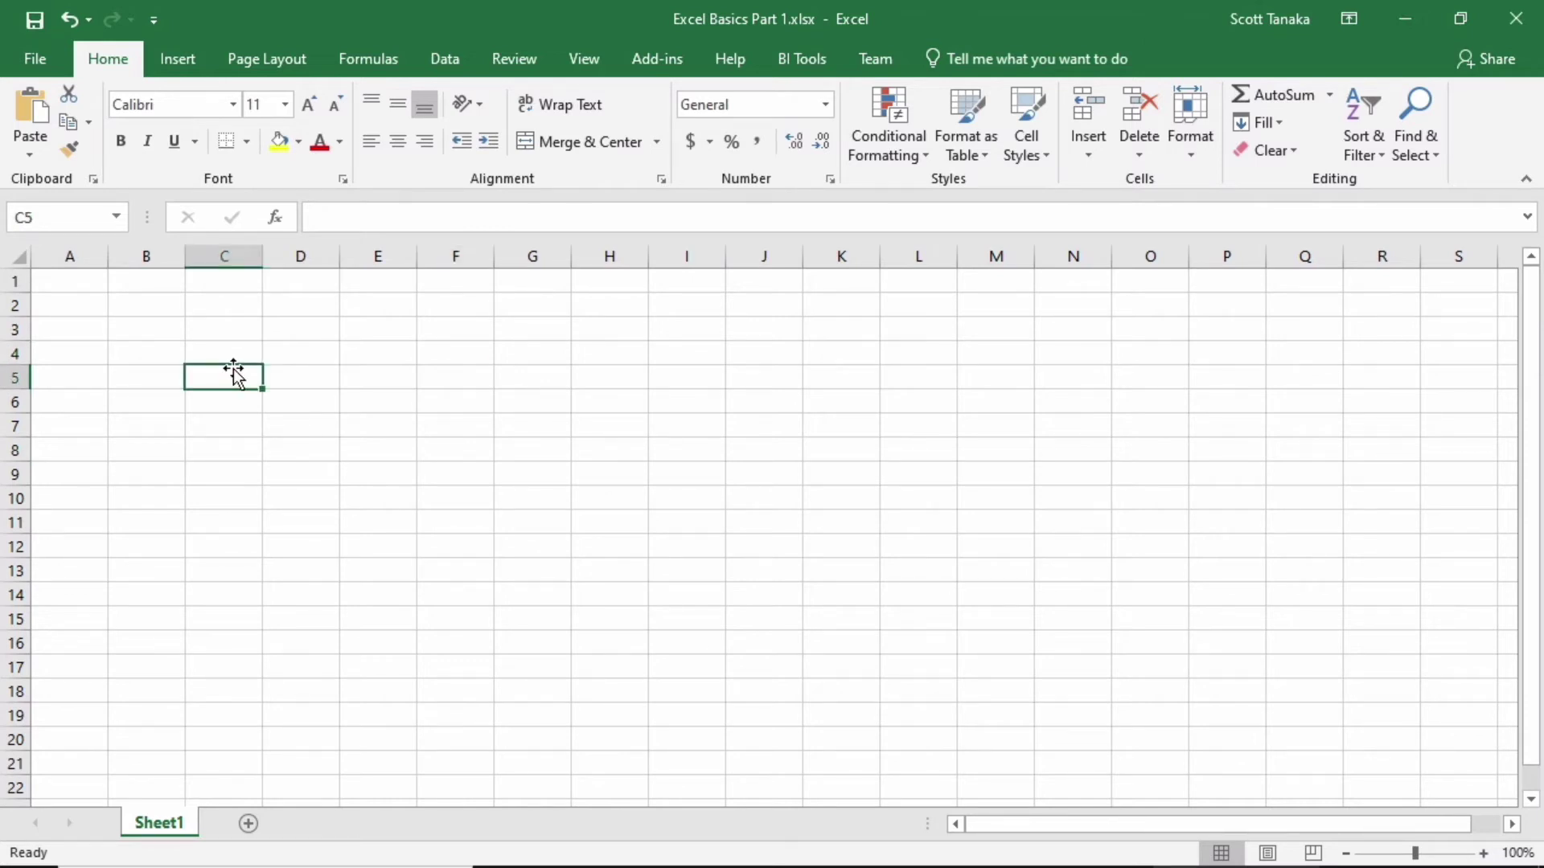
{"action": "key", "text": "Right"}
{"action": "key", "text": "Right"}
{"action": "key", "text": "Right"}
{"action": "key", "text": "Right"}
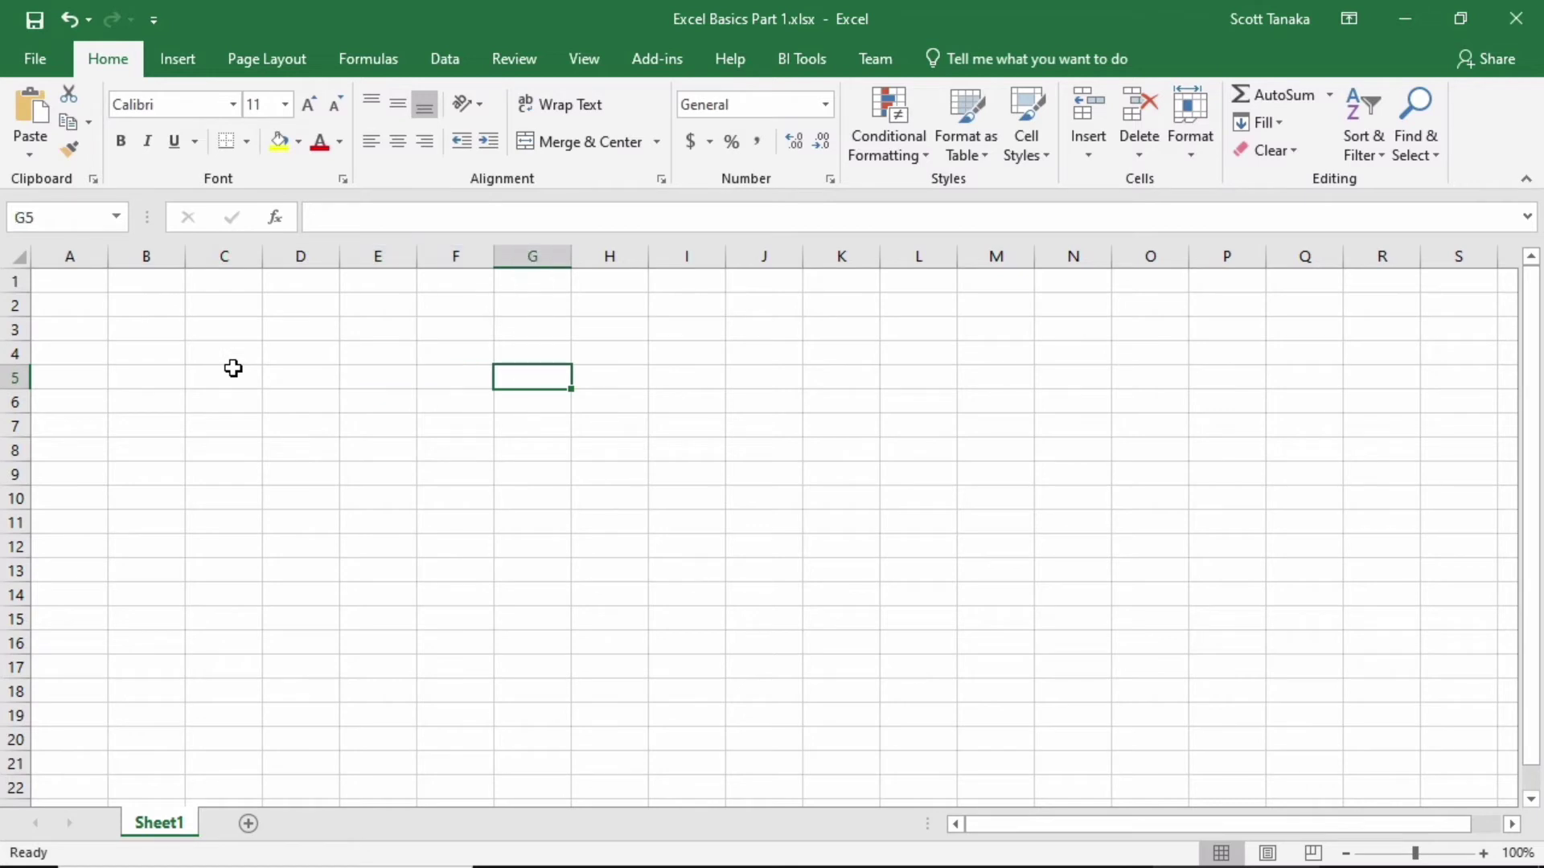
{"action": "key", "text": "Down"}
{"action": "key", "text": "Down"}
{"action": "key", "text": "Left"}
{"action": "key", "text": "Left"}
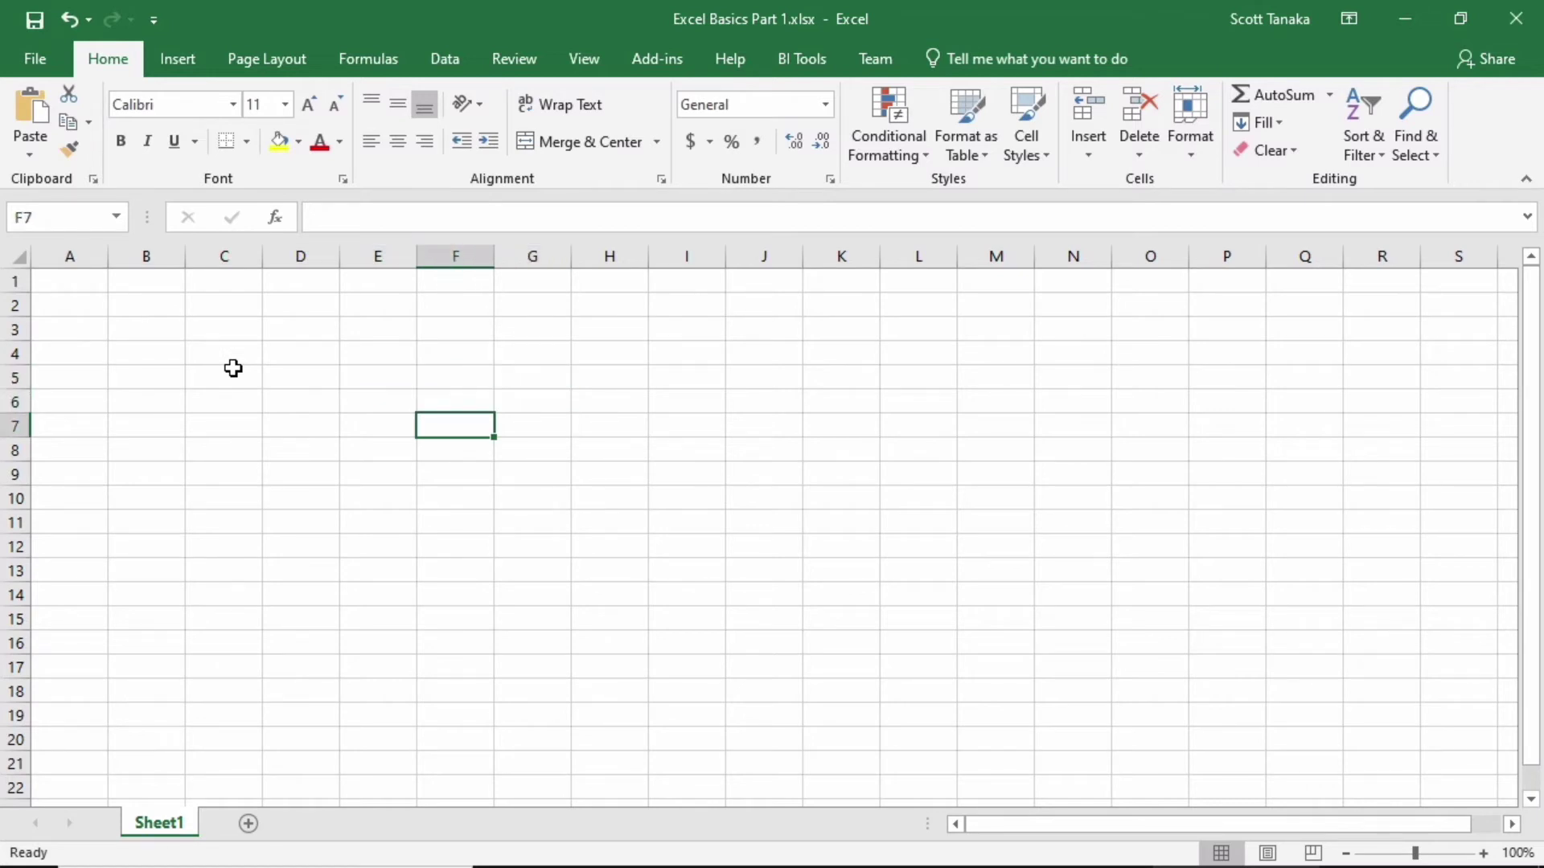
{"action": "key", "text": "Up"}
{"action": "key", "text": "Up"}
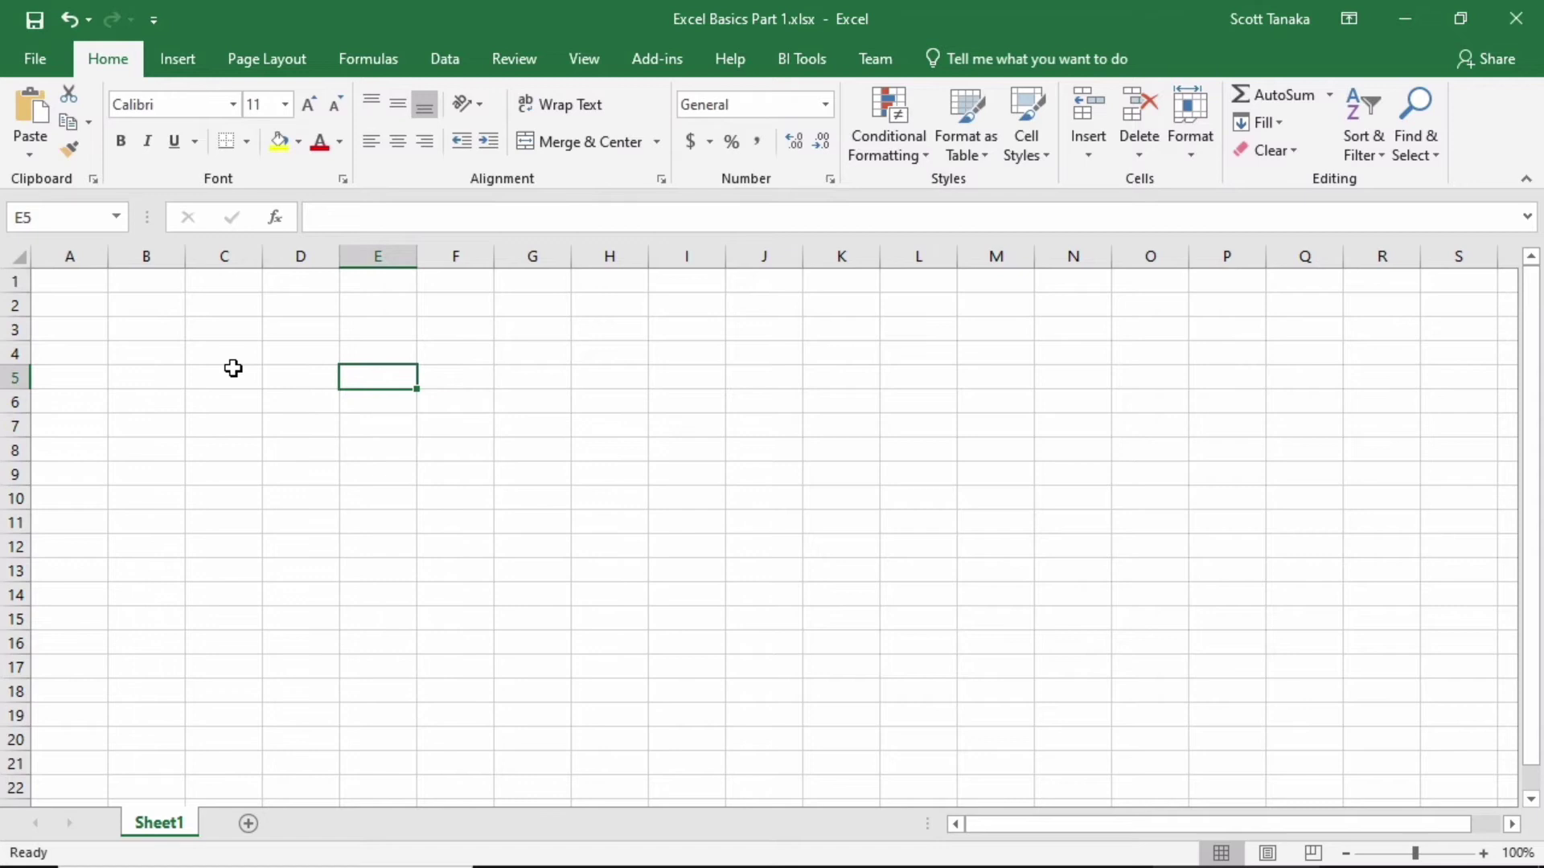
{"action": "key", "text": "Right"}
{"action": "key", "text": "Right"}
{"action": "key", "text": "Right"}
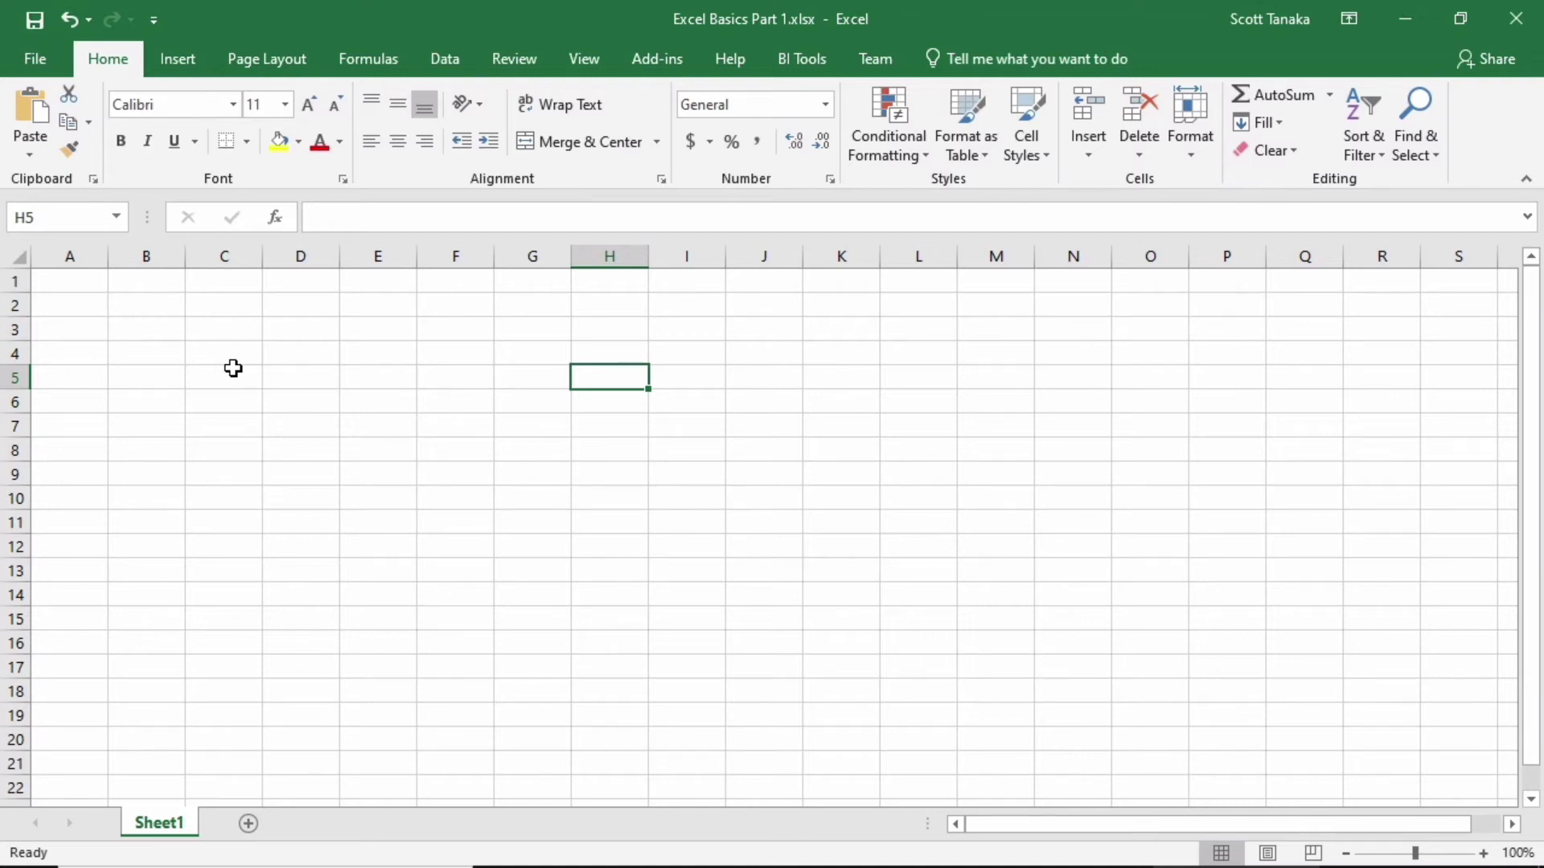
{"action": "key", "text": "Left"}
{"action": "key", "text": "Left"}
{"action": "key", "text": "Left"}
{"action": "key", "text": "Down"}
{"action": "key", "text": "Down"}
{"action": "key", "text": "Down"}
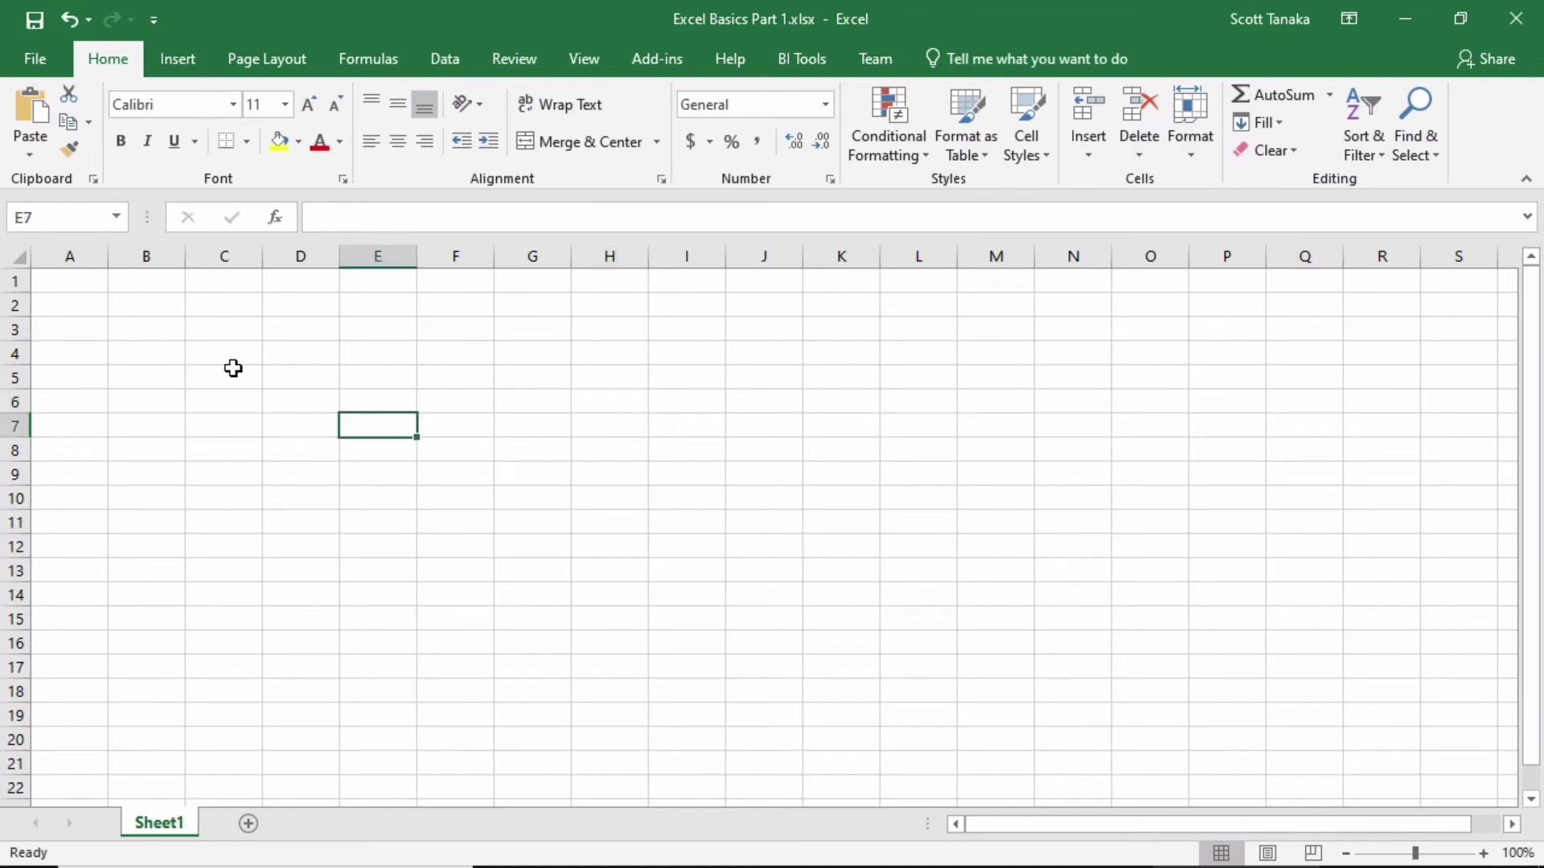
{"action": "key", "text": "Down"}
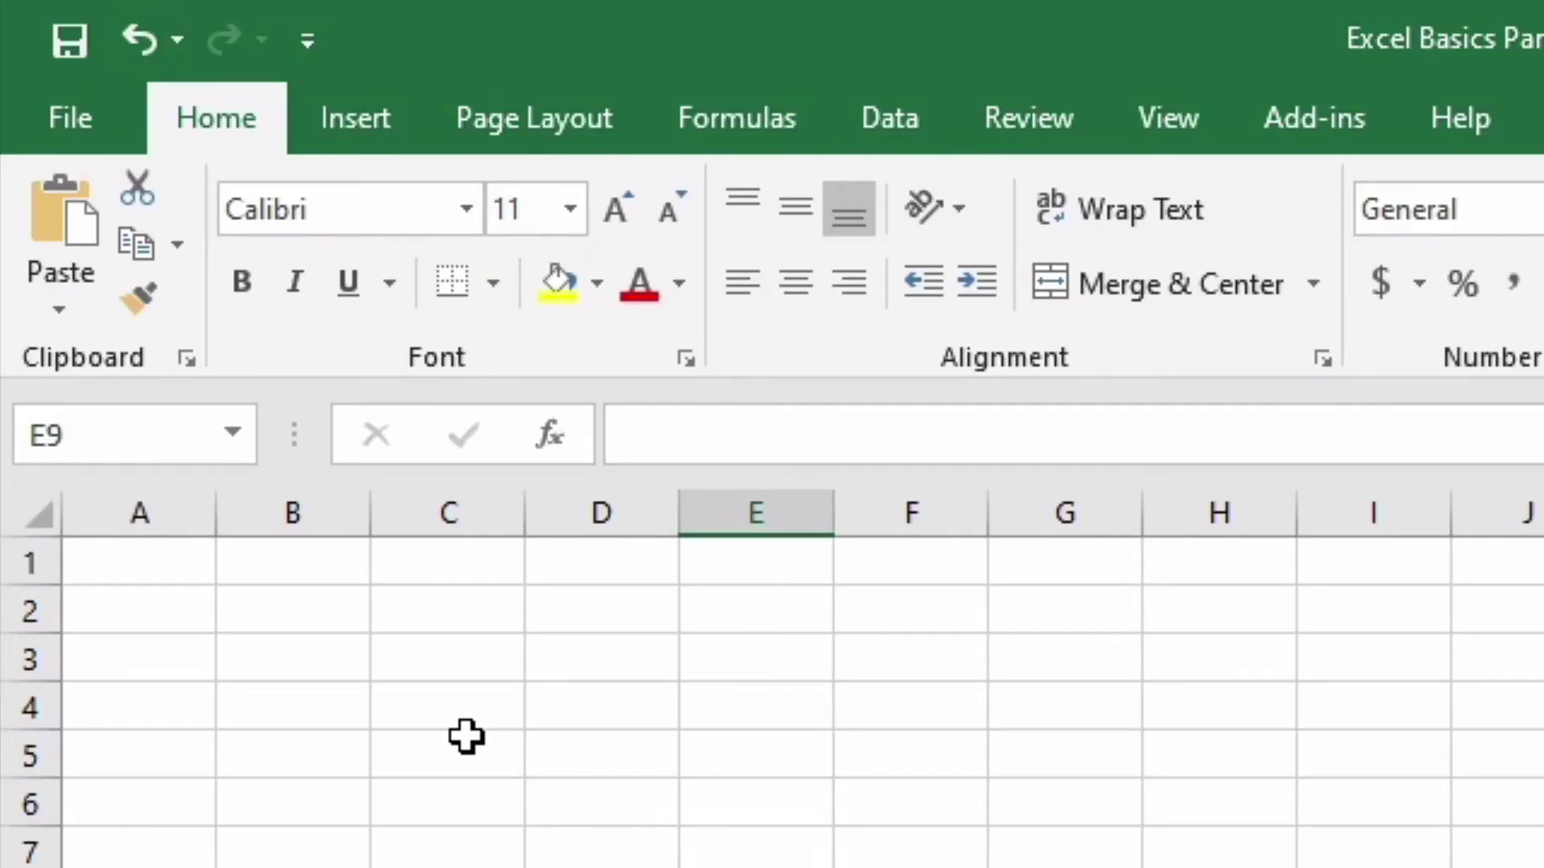
{"action": "left_click", "coordinate": [470, 657]}
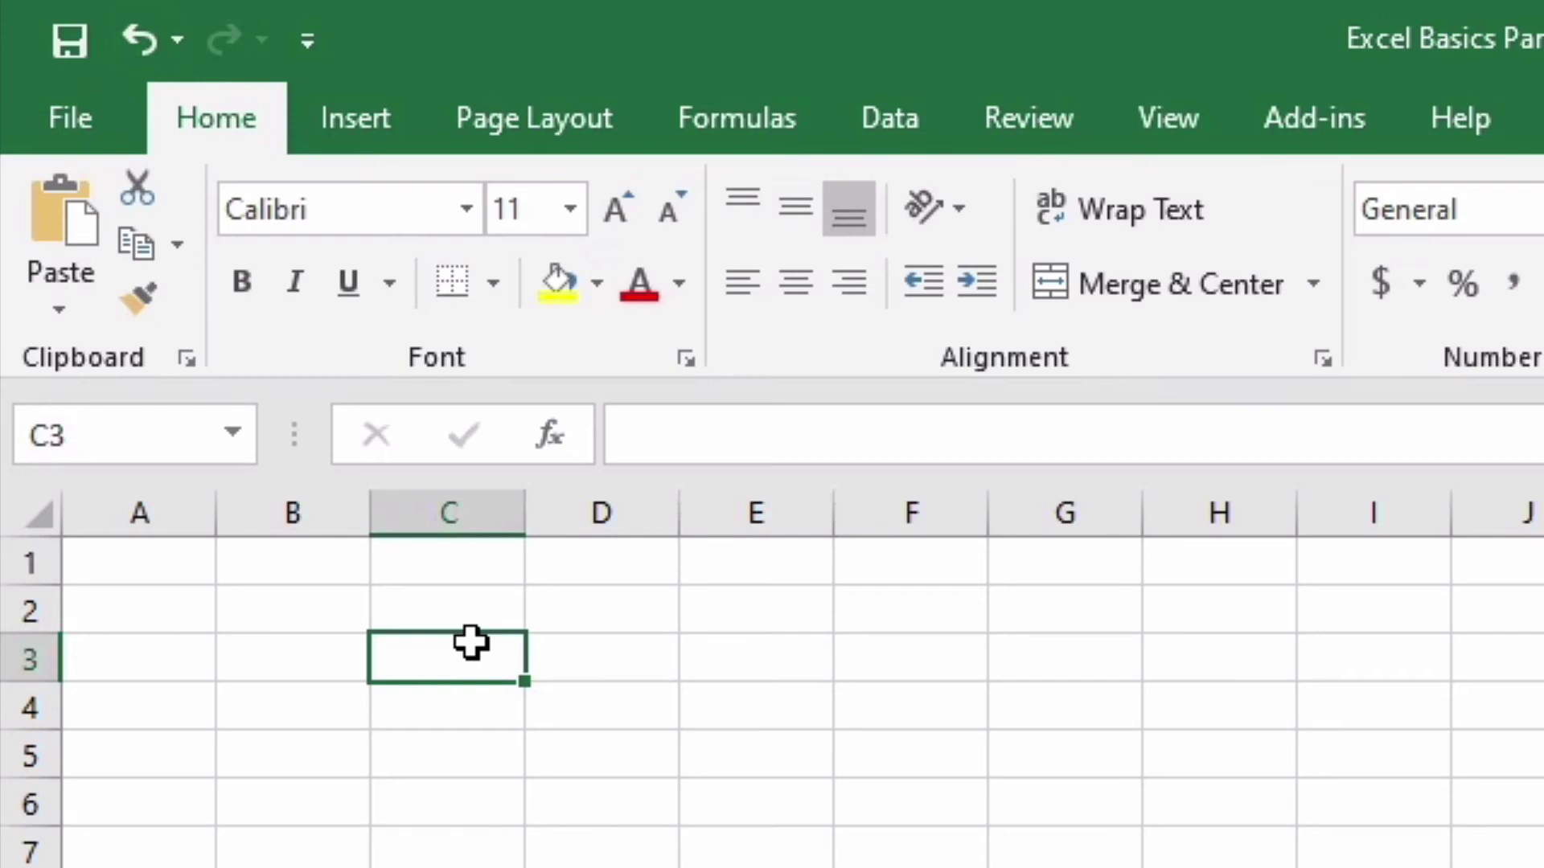
- Enter 'Please like this video.' in B2 and 'I always appreciate it.' in B3
{"action": "left_click", "coordinate": [303, 622]}
{"action": "type", "text": "Please like this video."}
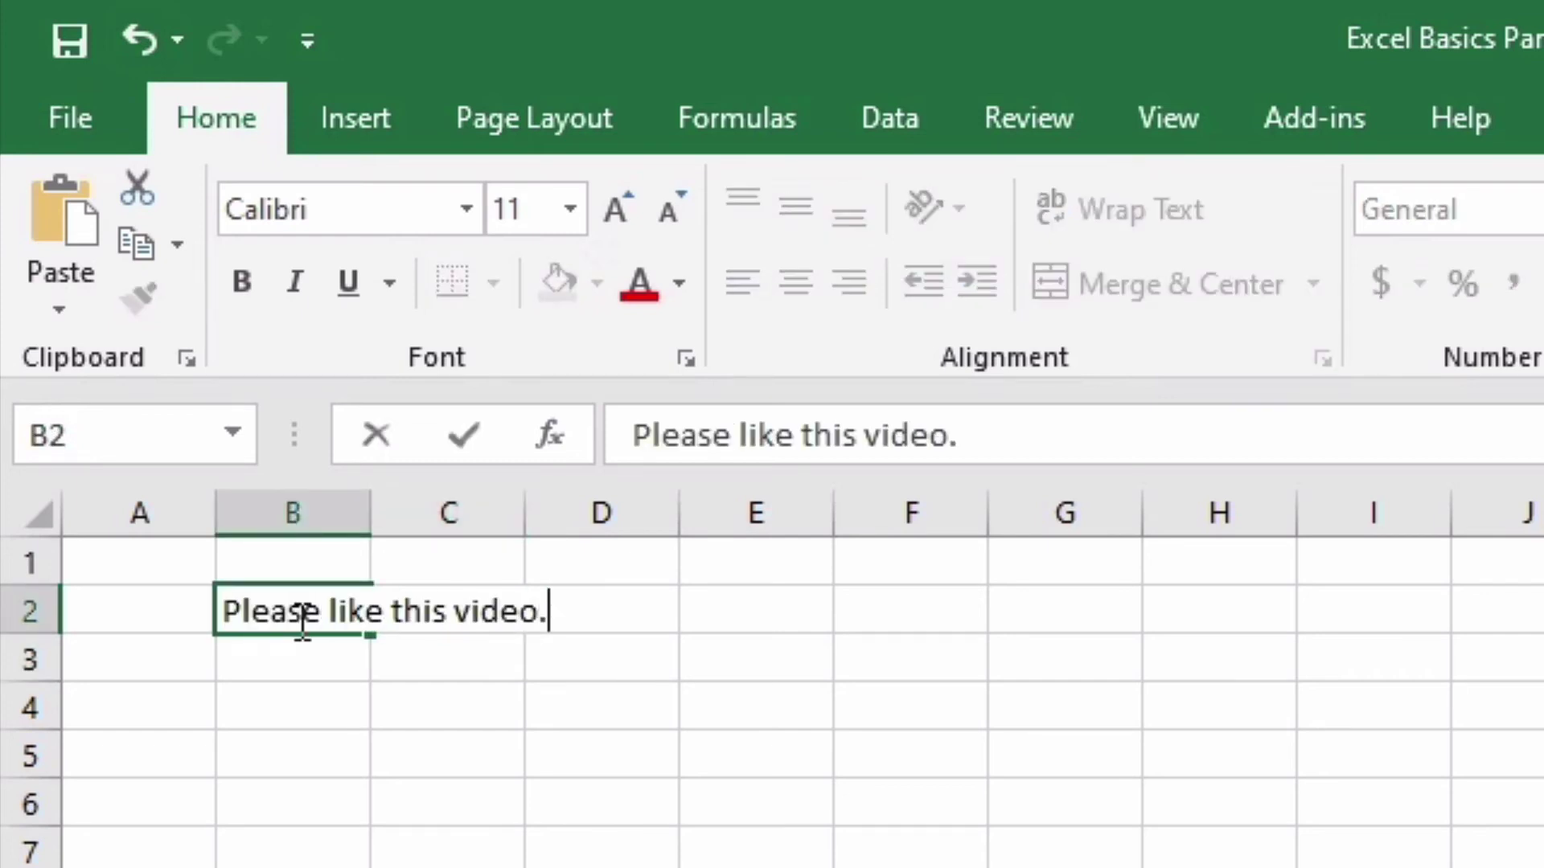
{"action": "key", "text": "Return"}
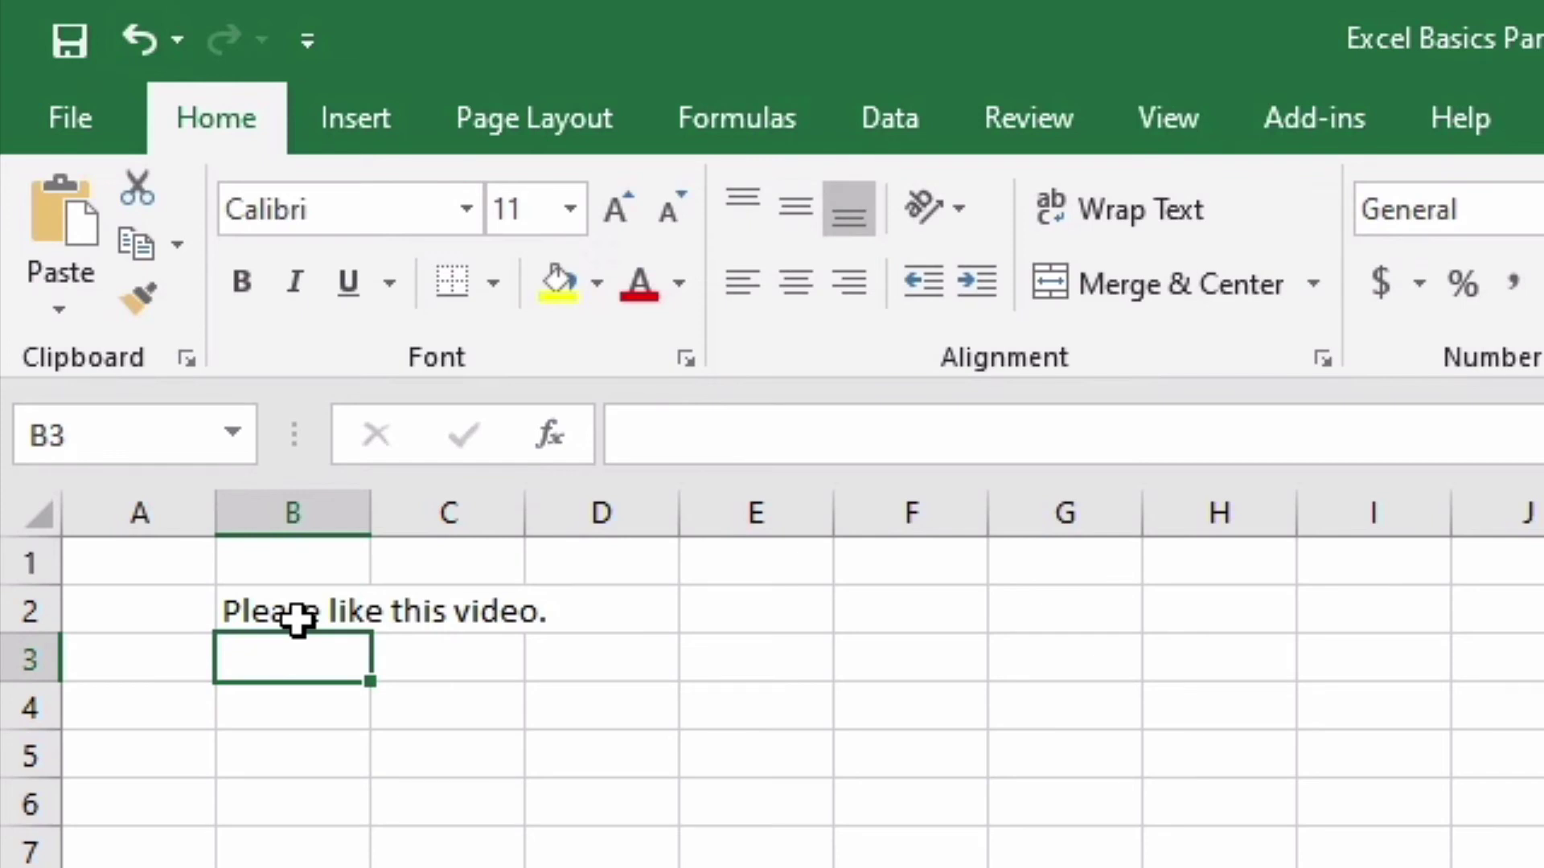
{"action": "left_click", "coordinate": [689, 446]}
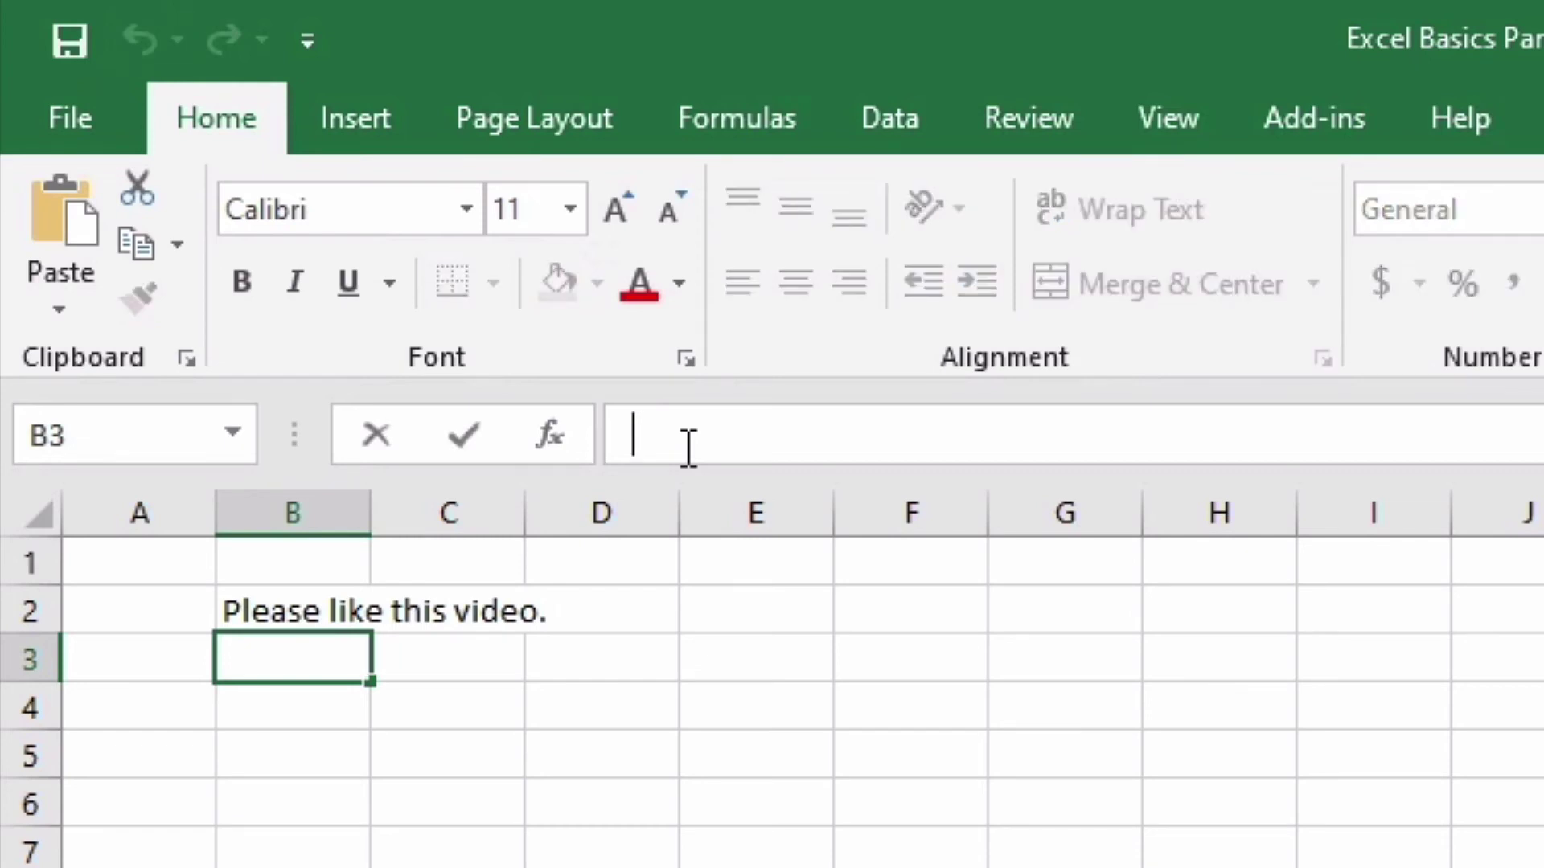
{"action": "type", "text": "I always appreciate it."}
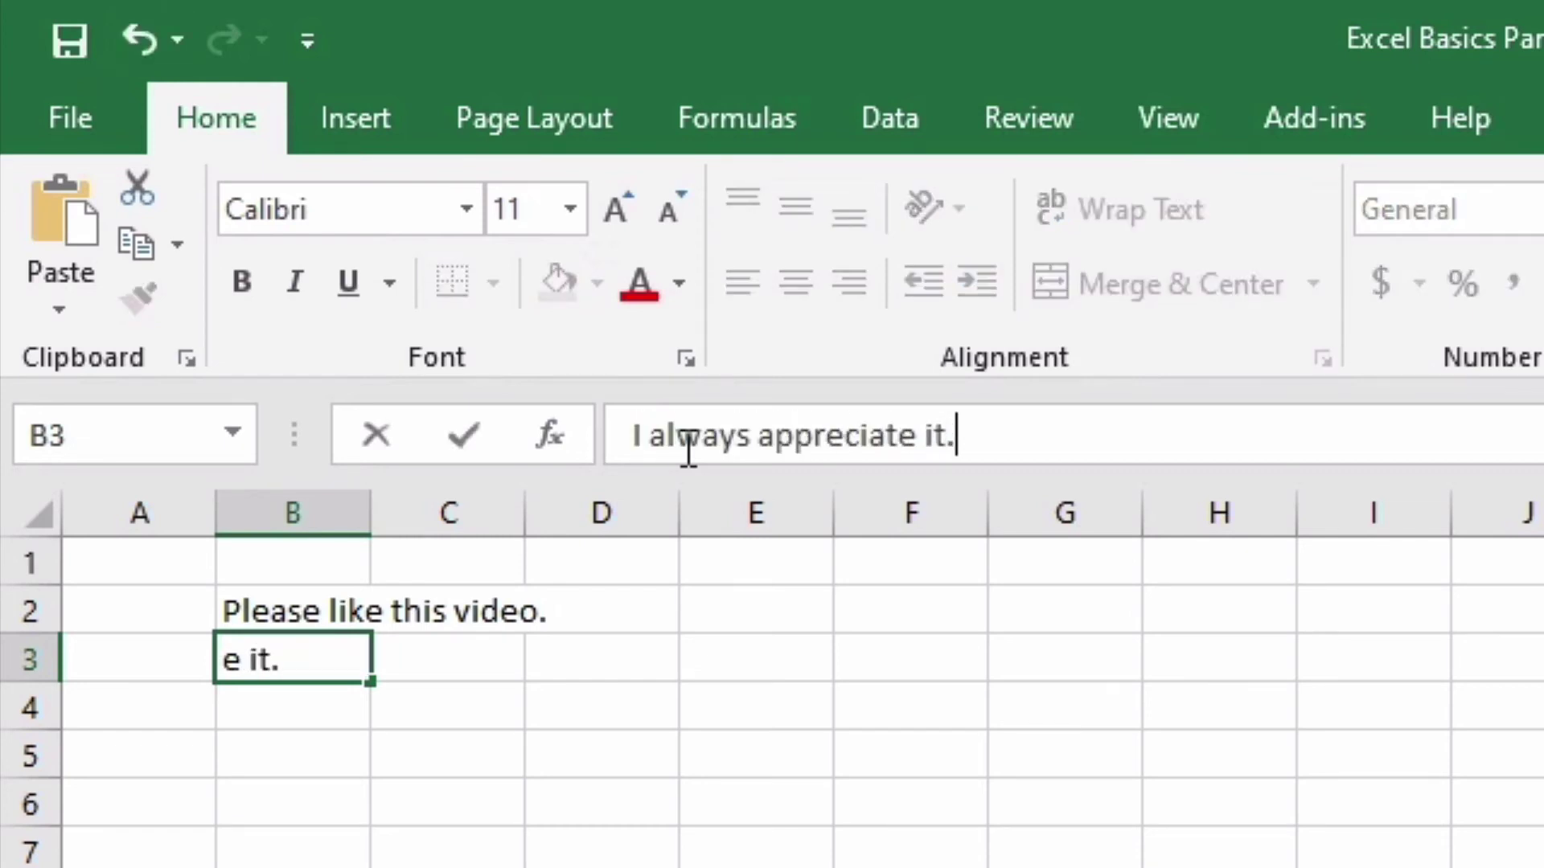
{"action": "key", "text": "Return"}
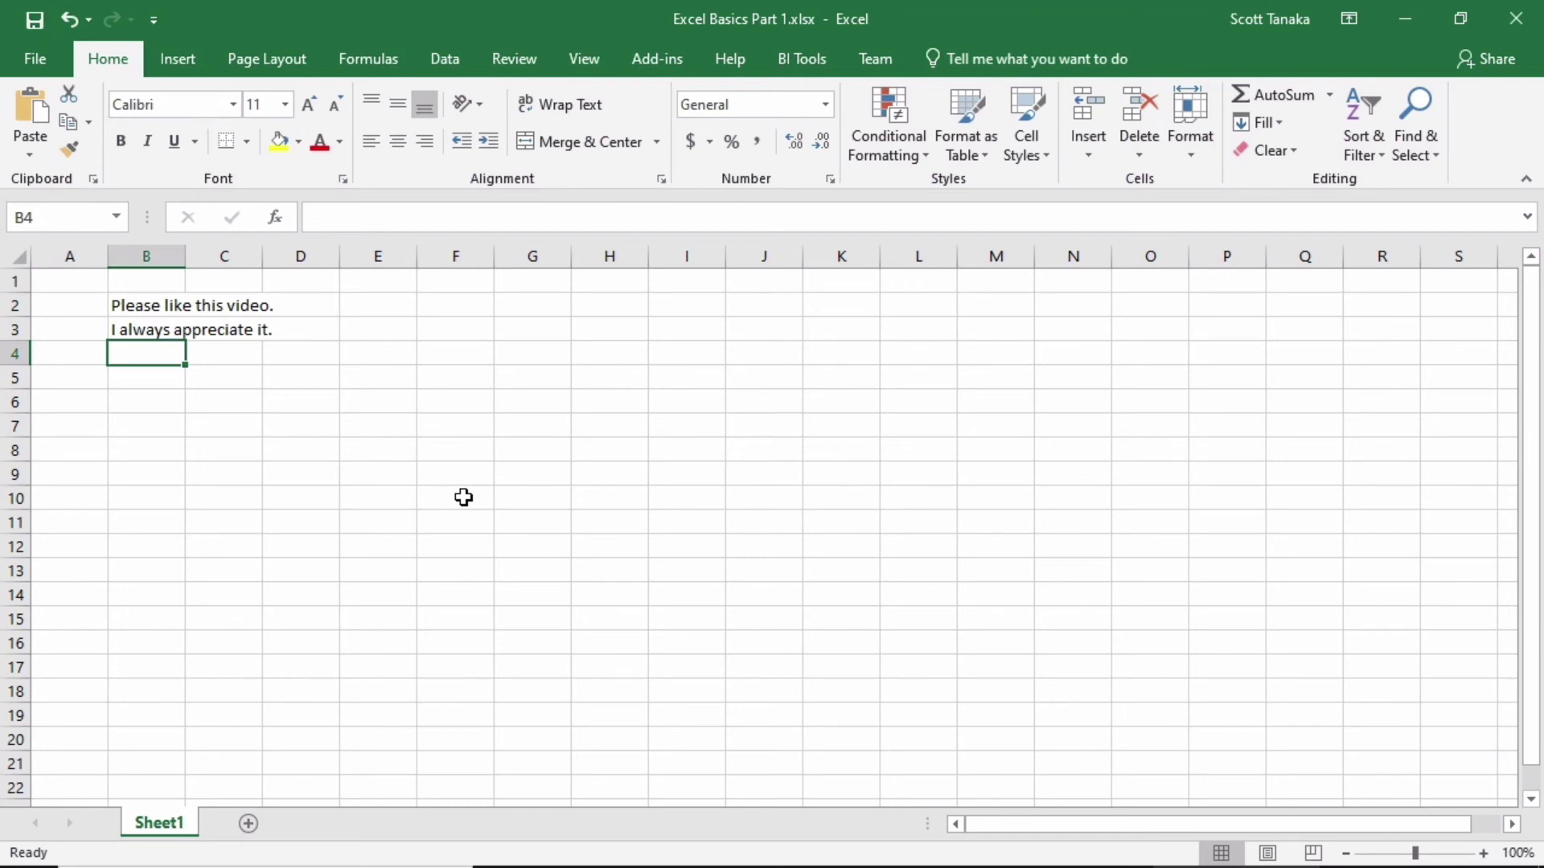
{"action": "left_click_drag", "start_coordinate": [463, 497], "coordinate": [915, 499]}
{"action": "left_click", "coordinate": [635, 312]}
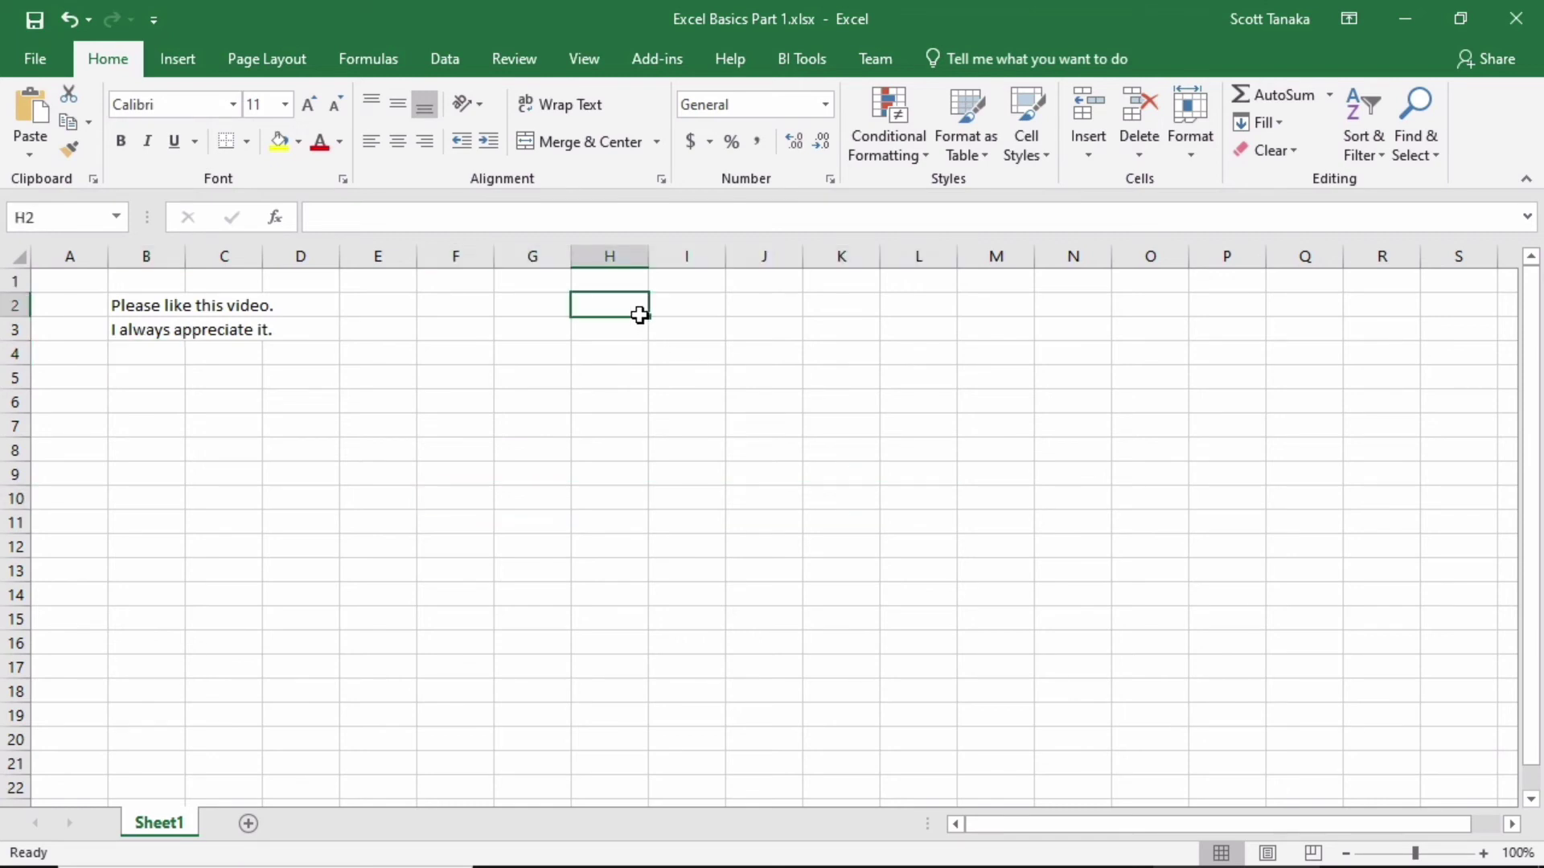
{"action": "left_click_drag", "start_coordinate": [635, 312], "coordinate": [614, 636]}
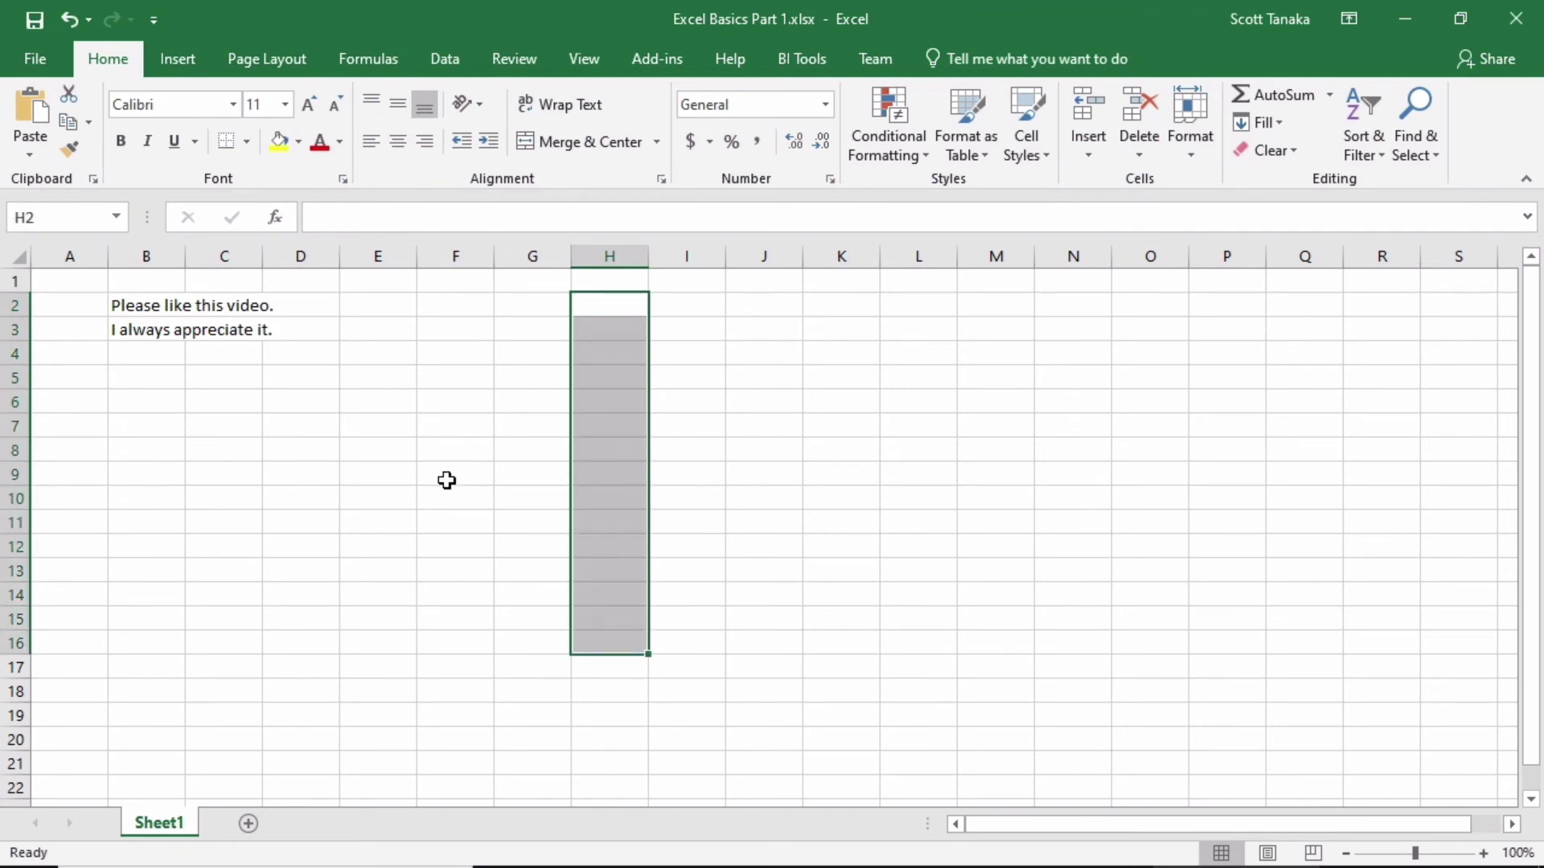
{"action": "left_click_drag", "start_coordinate": [392, 392], "coordinate": [751, 580]}
{"action": "left_click", "coordinate": [14, 330]}
{"action": "left_click", "coordinate": [627, 503]}
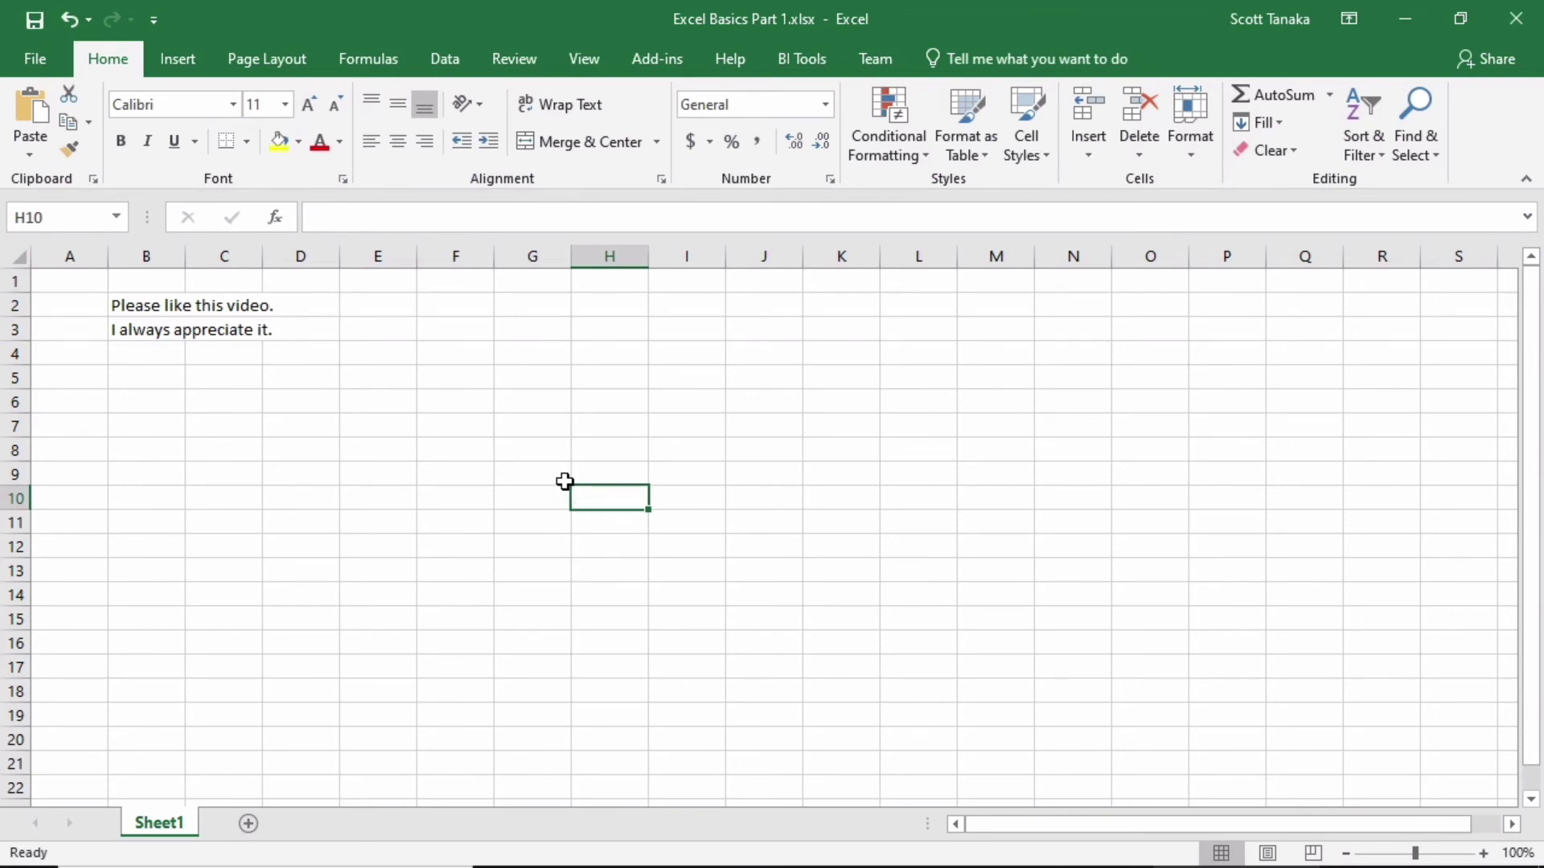
{"action": "left_click", "coordinate": [11, 304]}
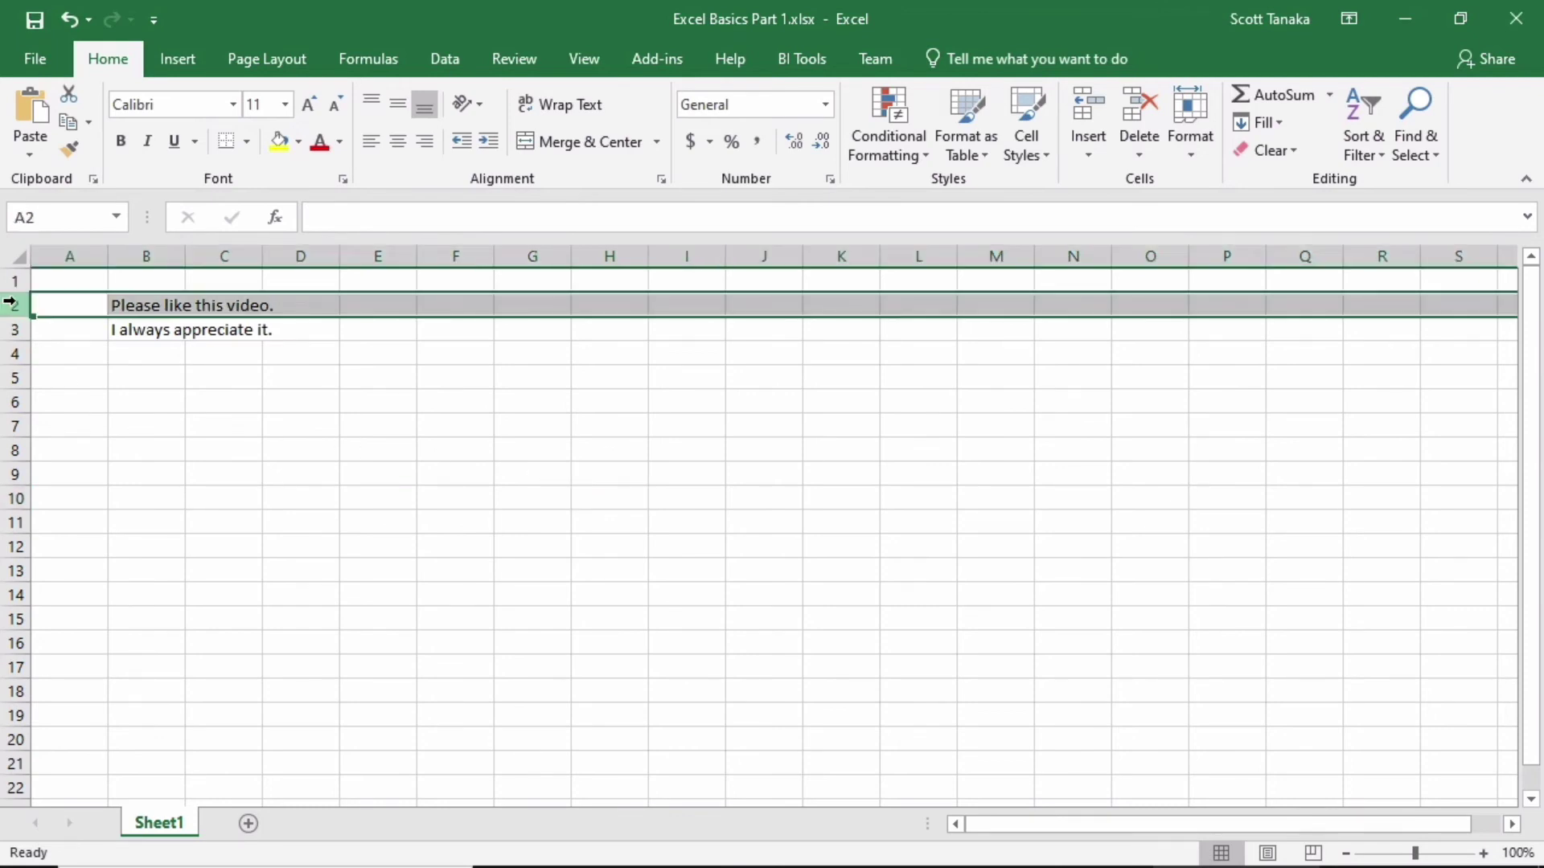
{"action": "left_click", "coordinate": [156, 249]}
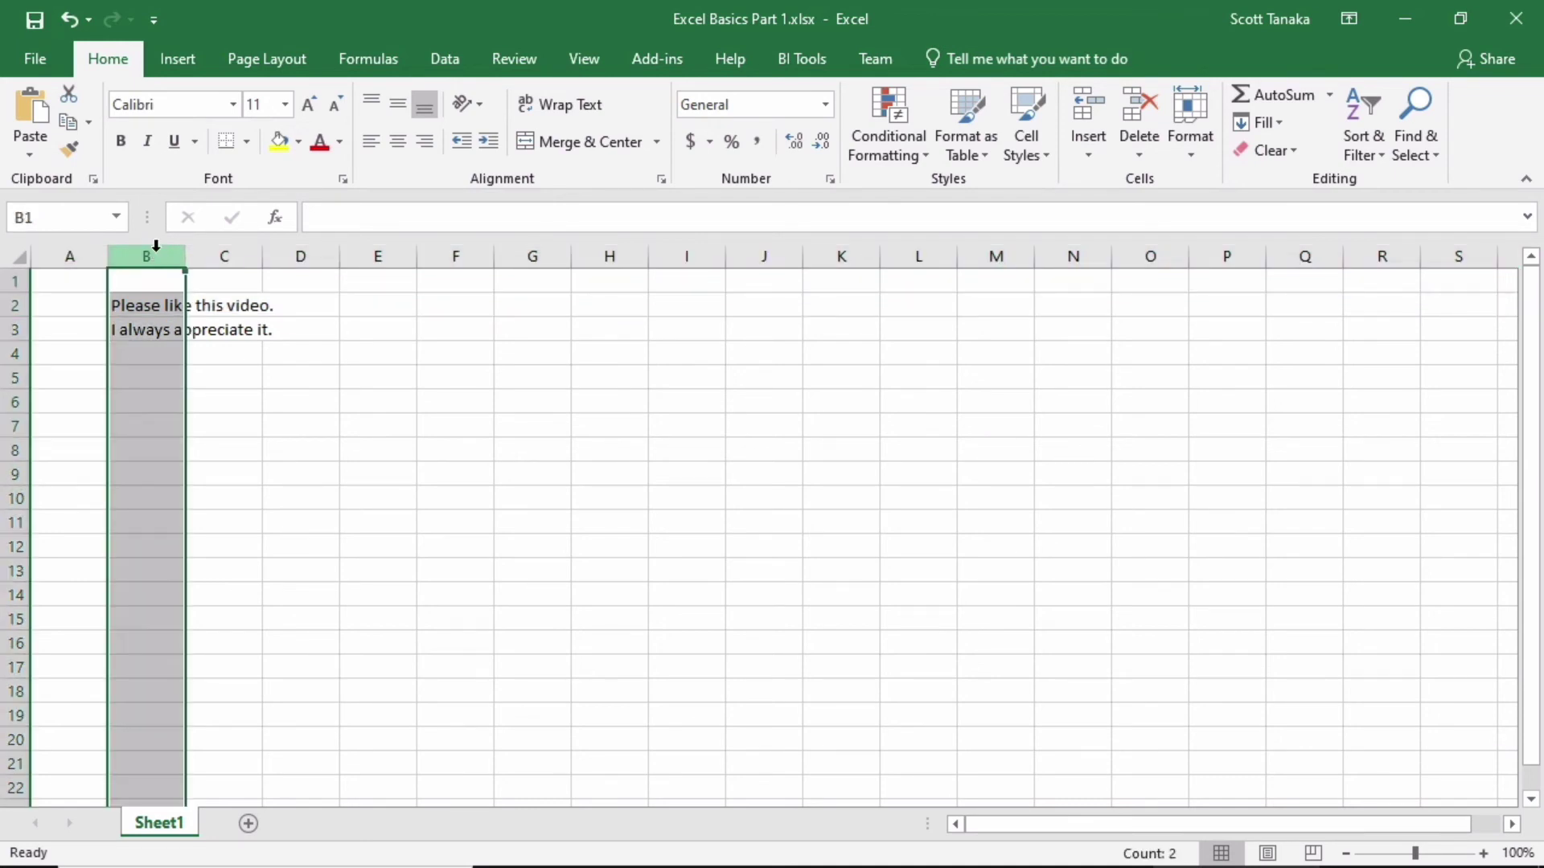
{"action": "left_click", "coordinate": [86, 281]}
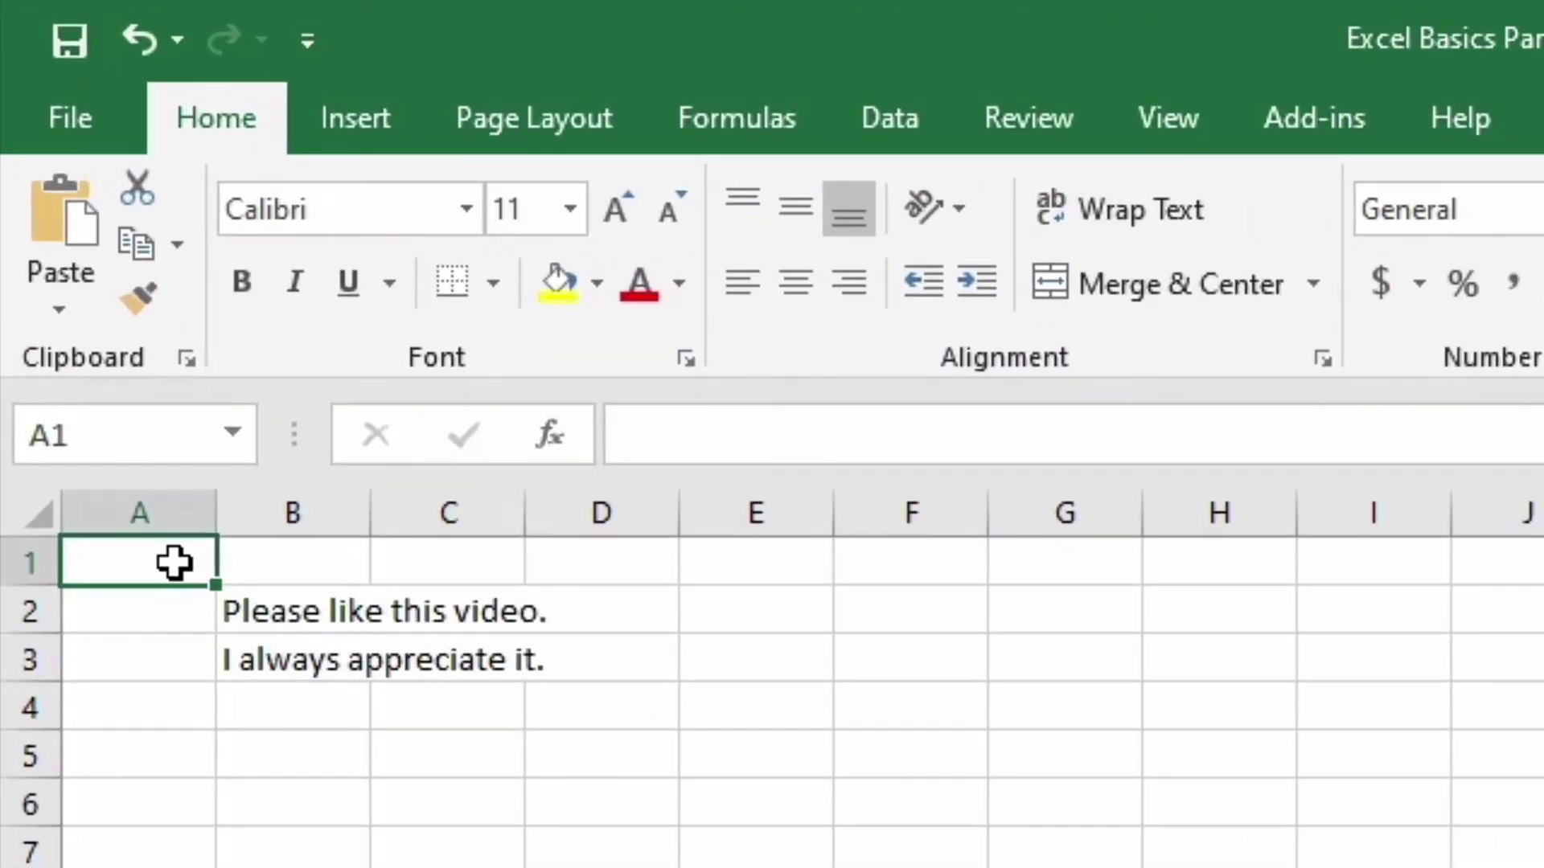
- Make 'Please like this video.' bold and enlarge row 2's text to 20 pt
{"action": "left_click", "coordinate": [253, 603]}
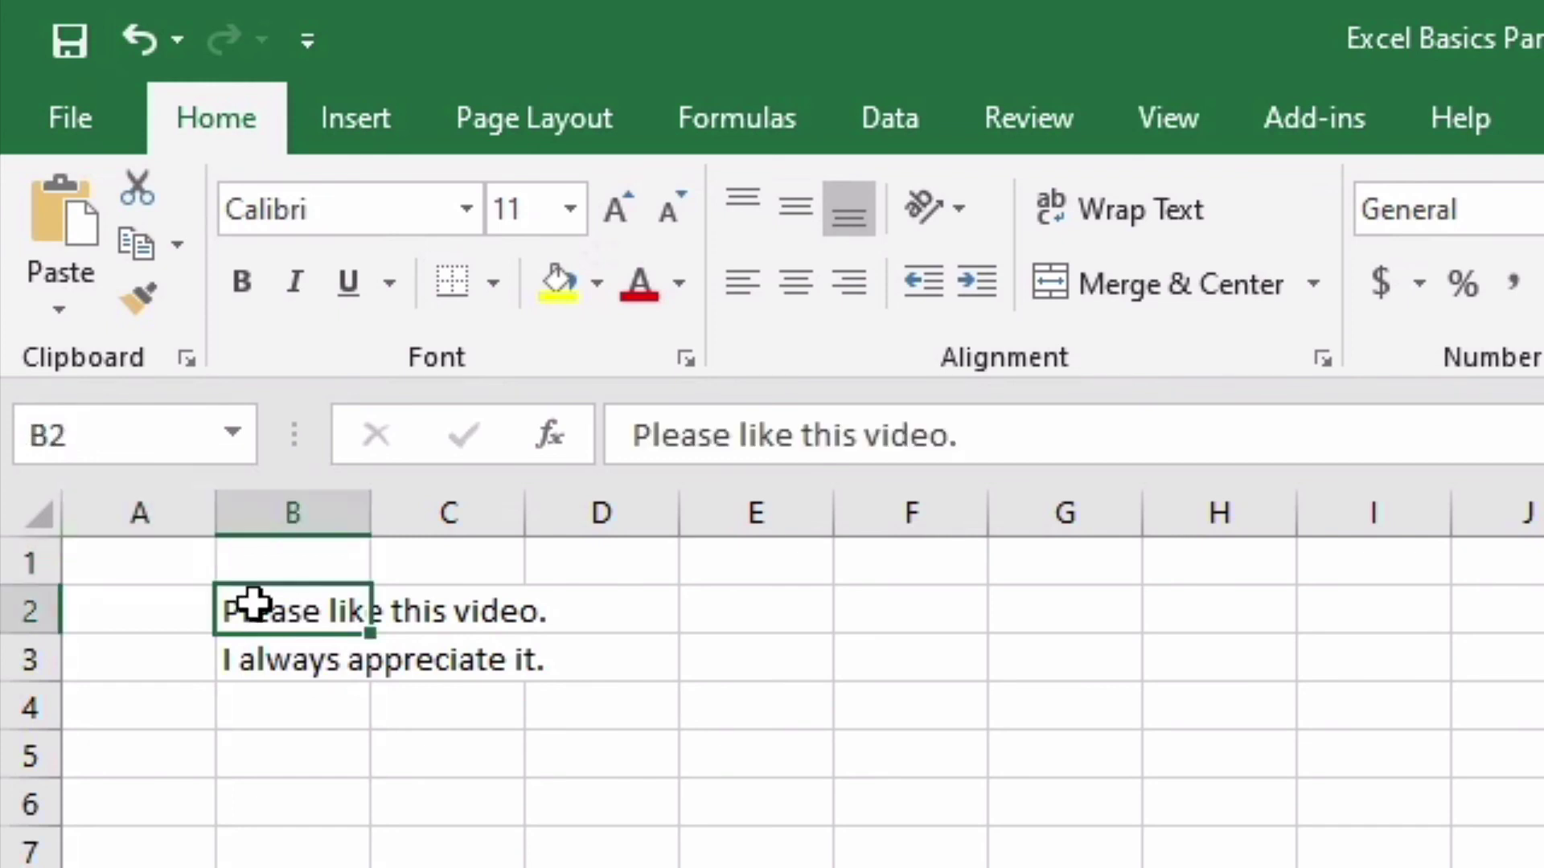
{"action": "left_click", "coordinate": [250, 282]}
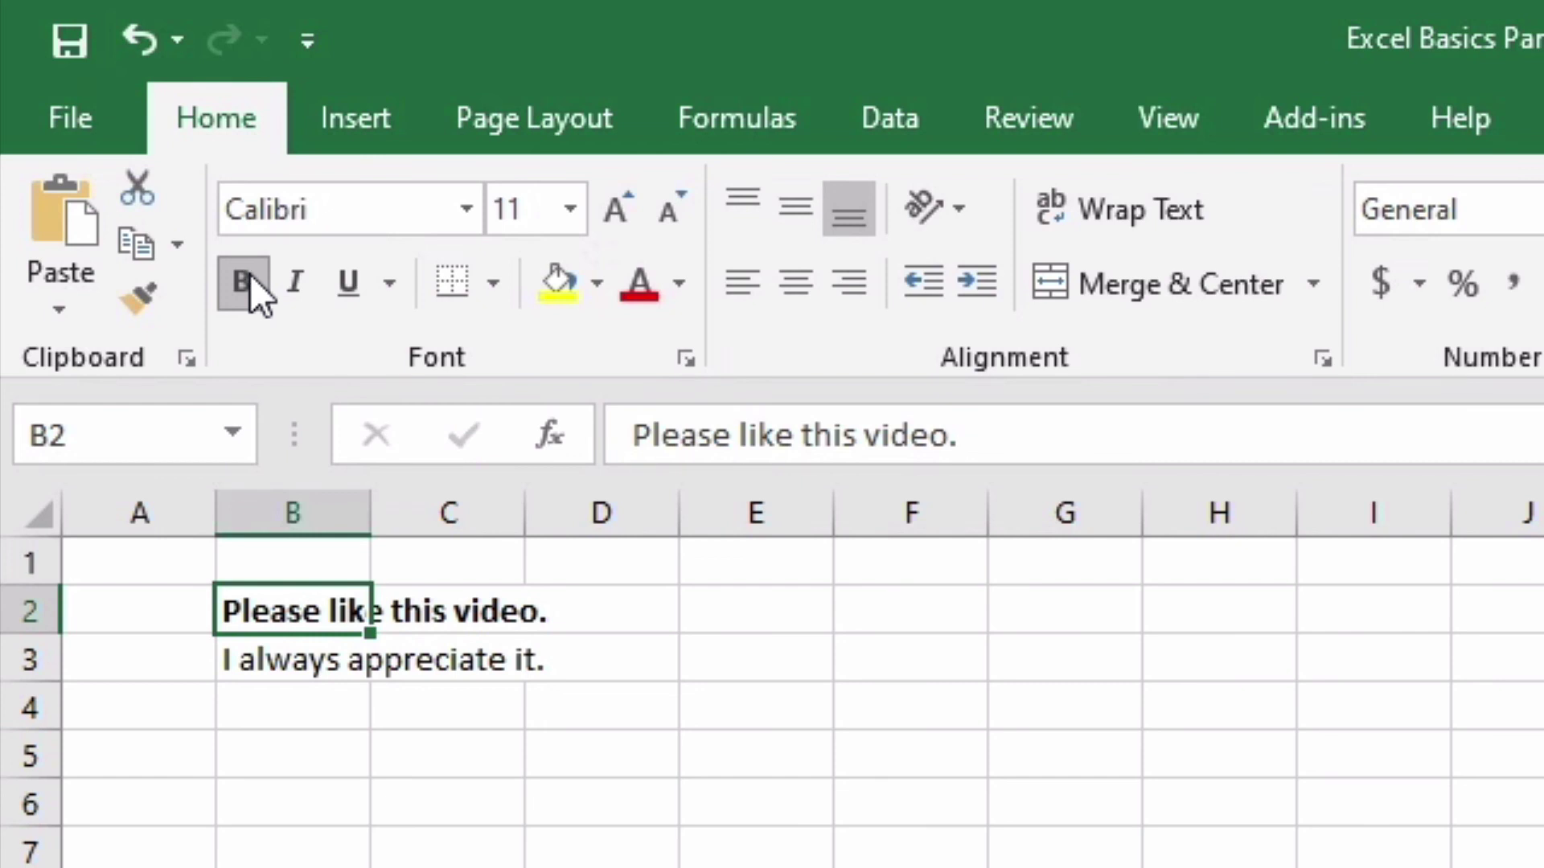
{"action": "left_click", "coordinate": [24, 613]}
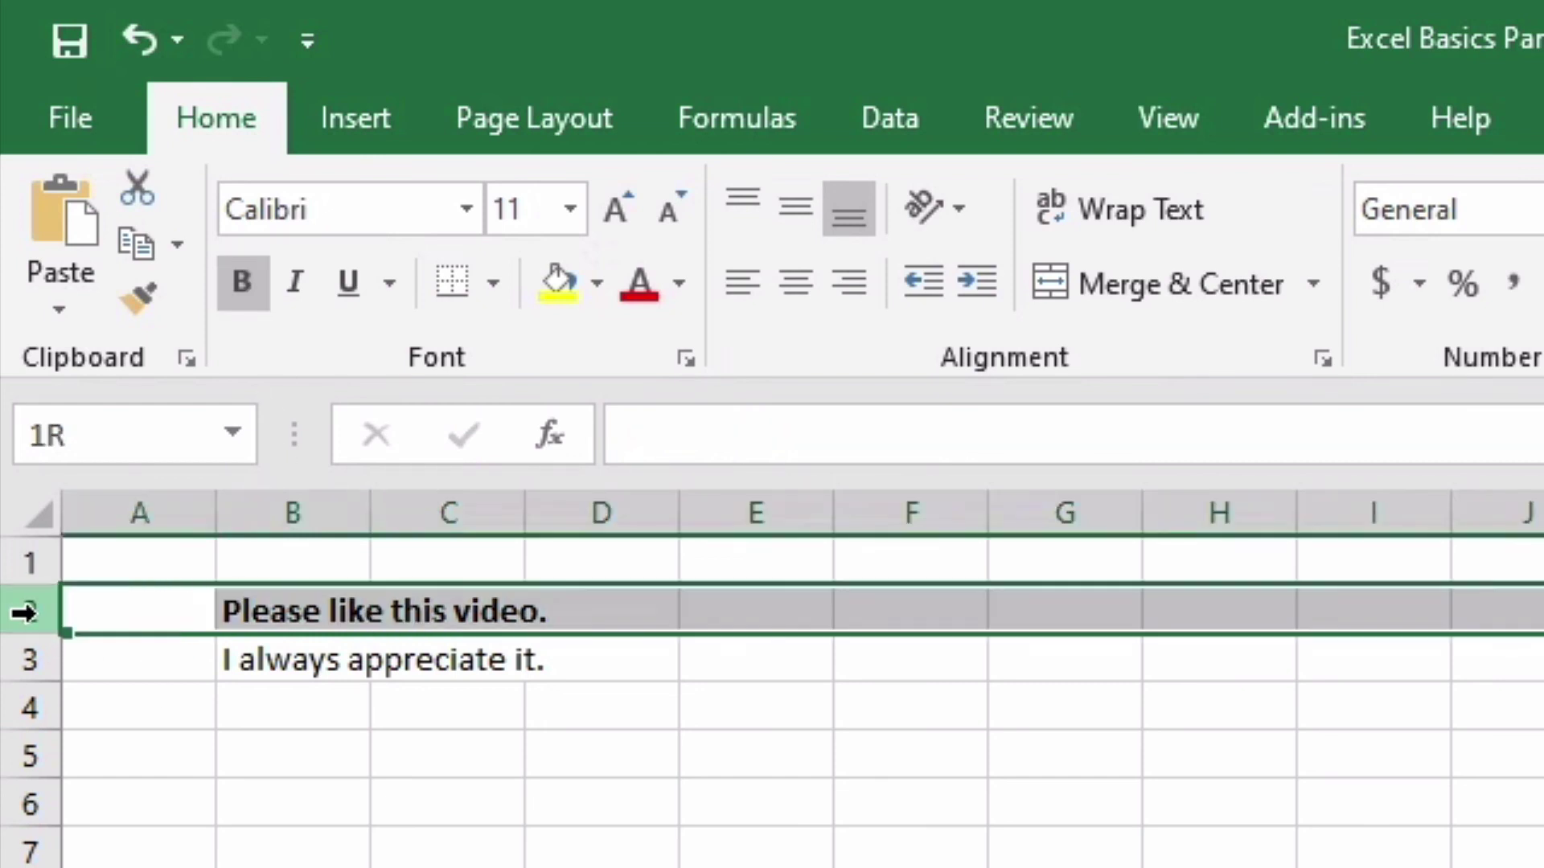
{"action": "left_click", "coordinate": [631, 208]}
{"action": "left_click", "coordinate": [630, 207]}
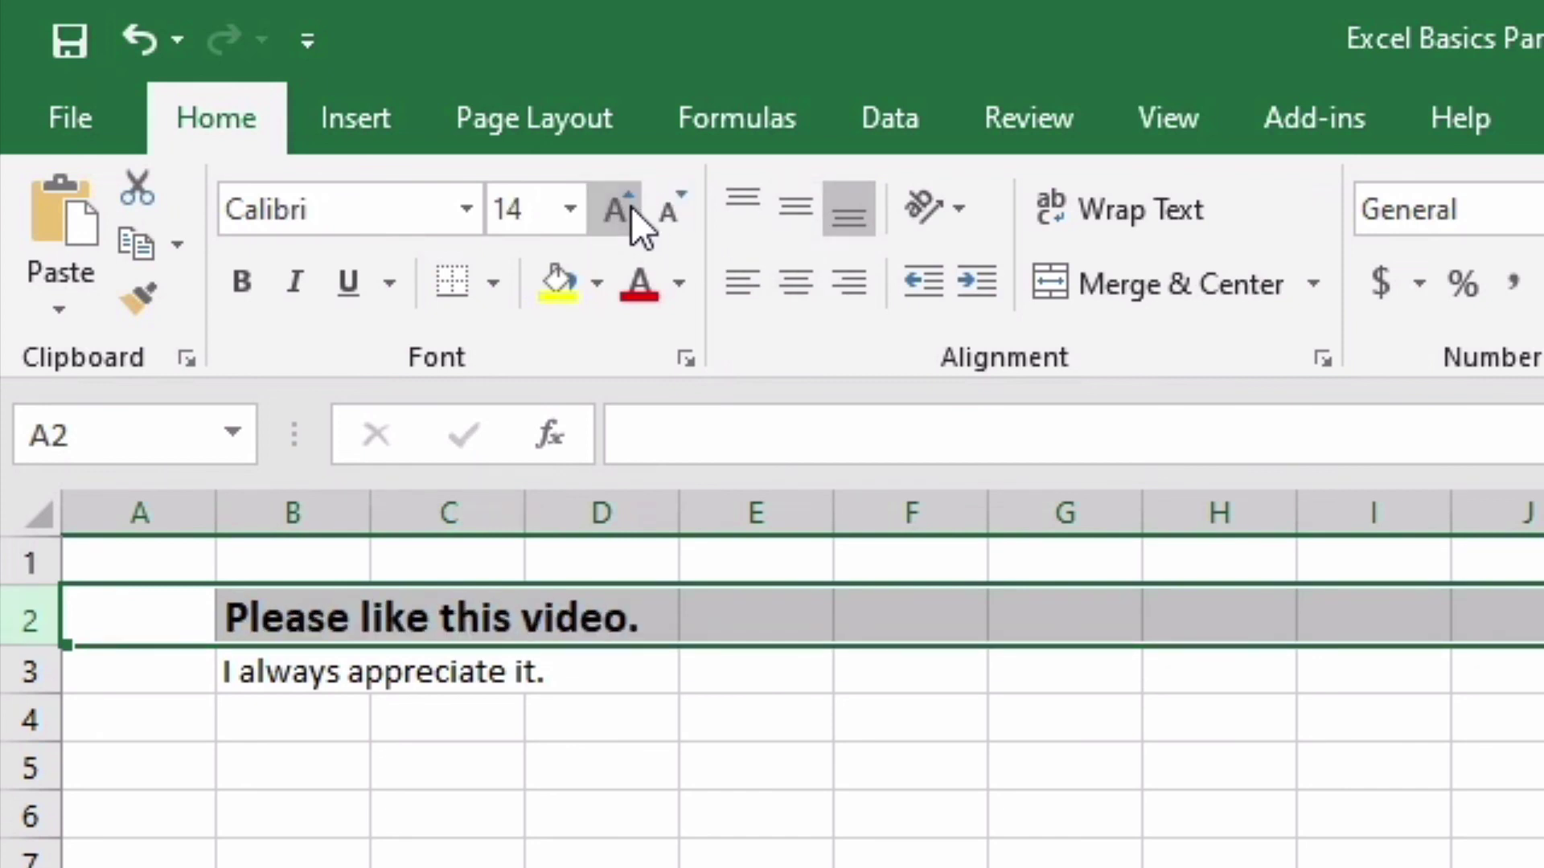
{"action": "left_click", "coordinate": [630, 207]}
{"action": "left_click", "coordinate": [630, 207]}
{"action": "left_click", "coordinate": [630, 207]}
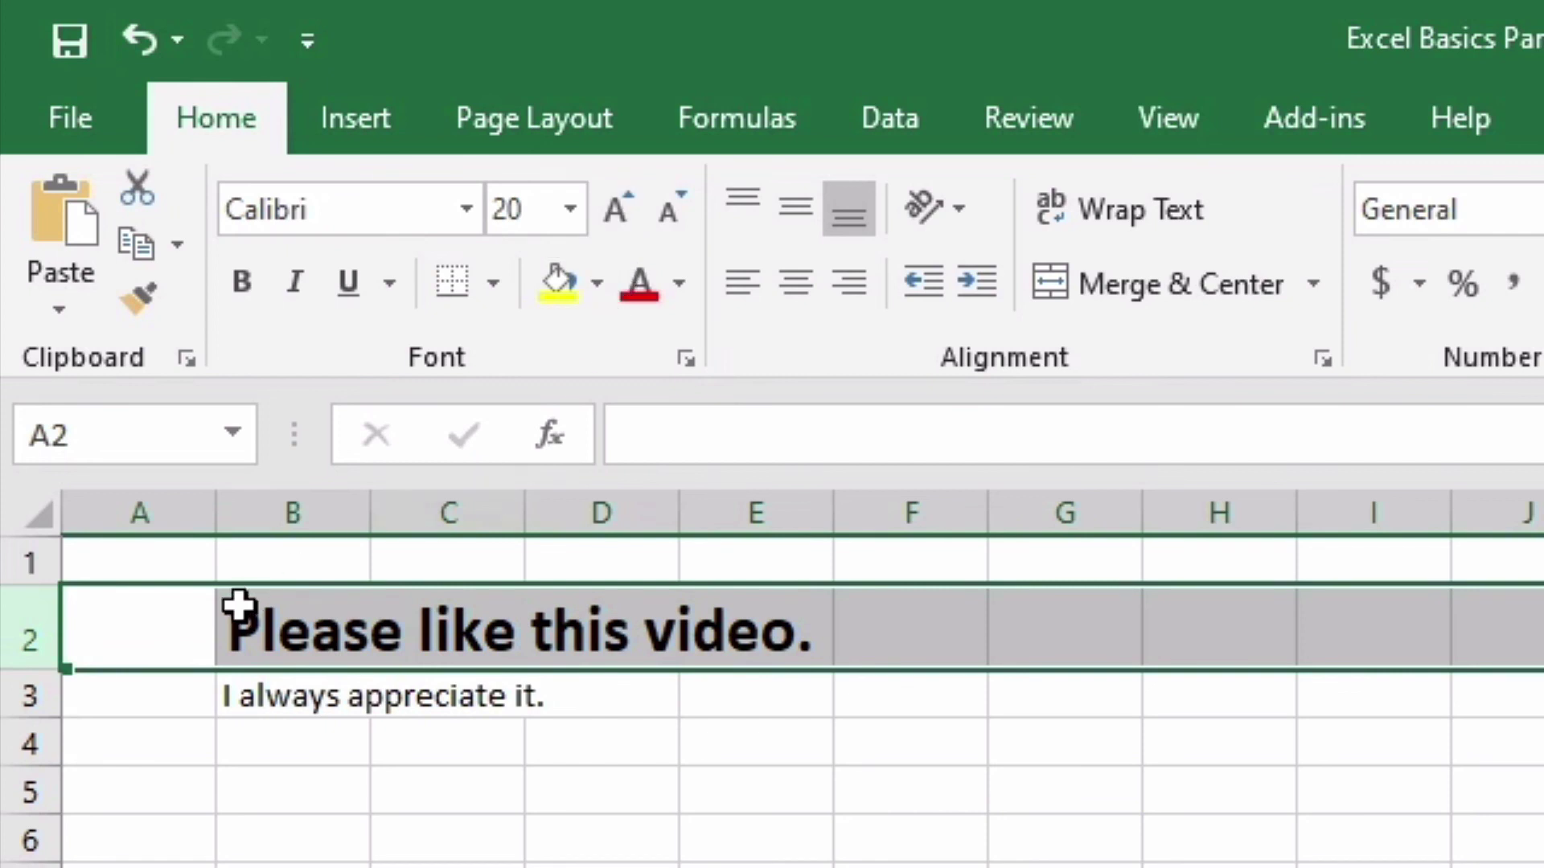
- Enter 'TO DO' in cells A2 and A3
{"action": "left_click", "coordinate": [181, 619]}
{"action": "type", "text": "TO DO"}
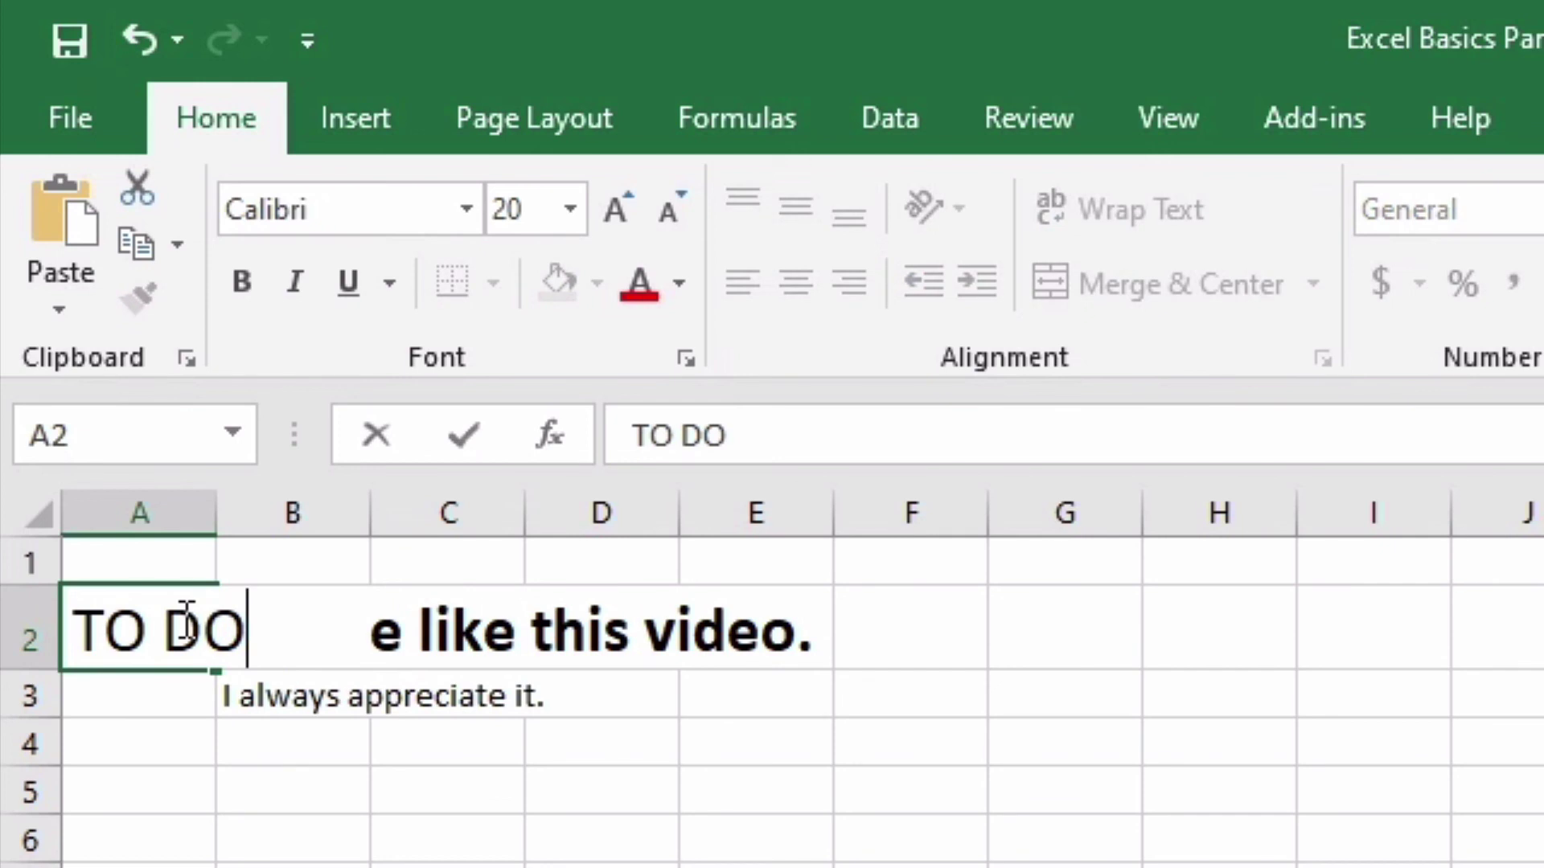
{"action": "key", "text": "Return"}
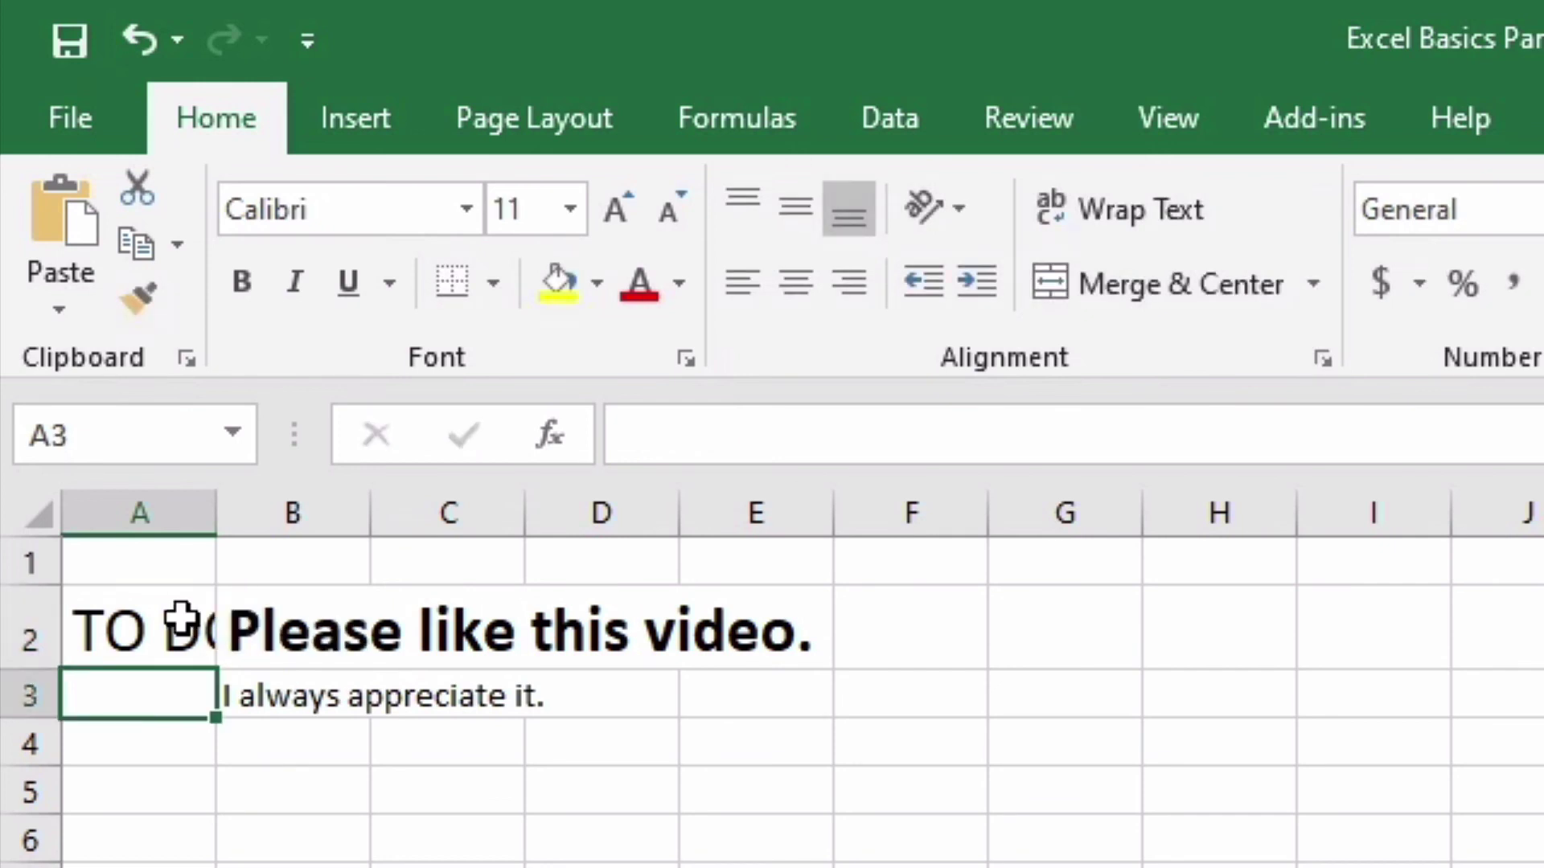
{"action": "type", "text": "T"}
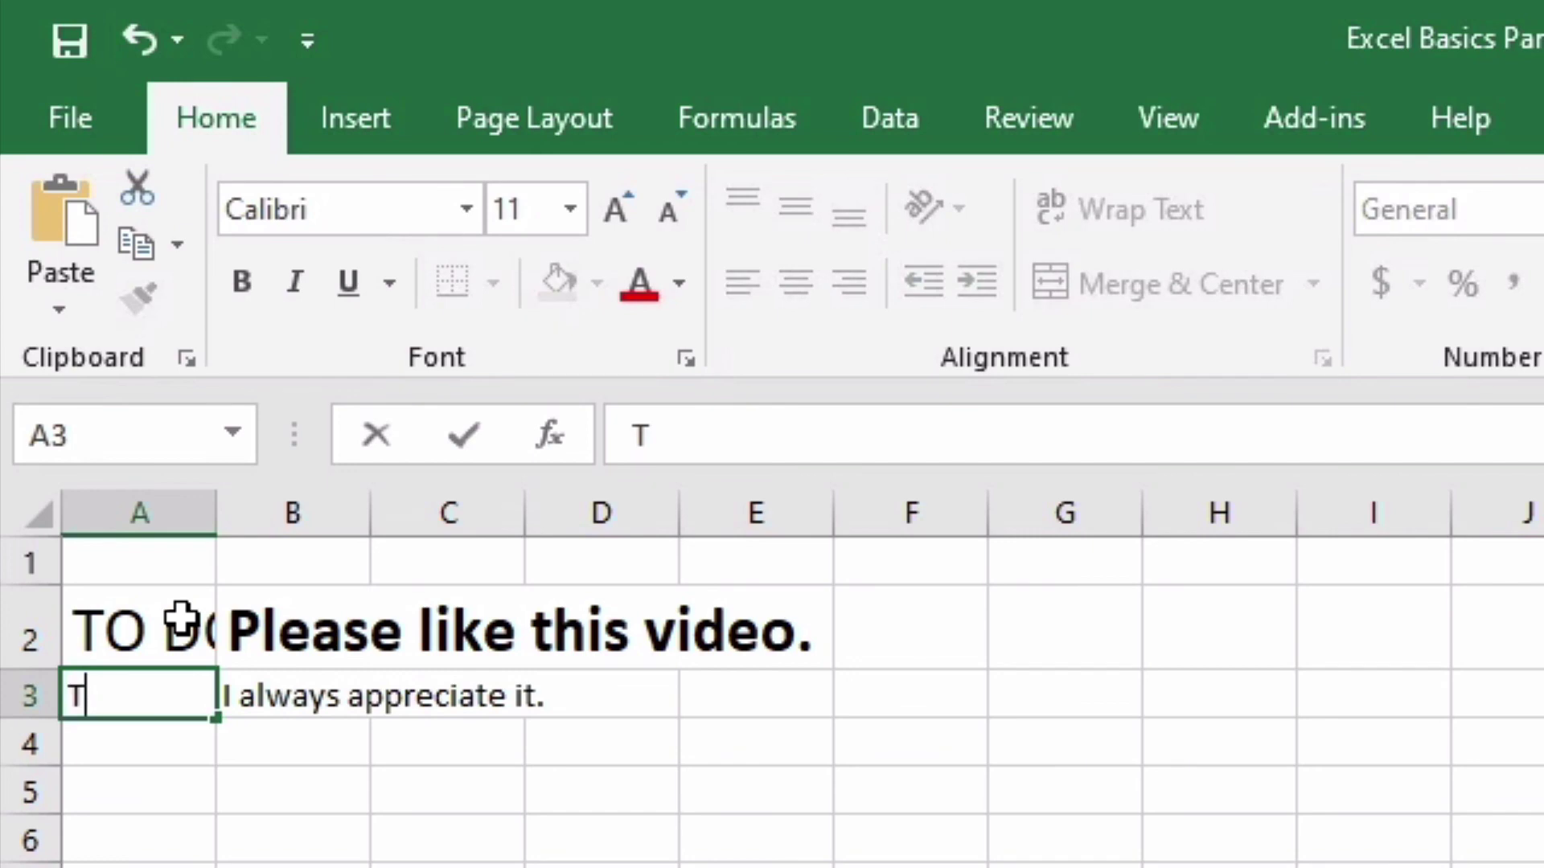
{"action": "type", "text": "O DO"}
{"action": "key", "text": "Return"}
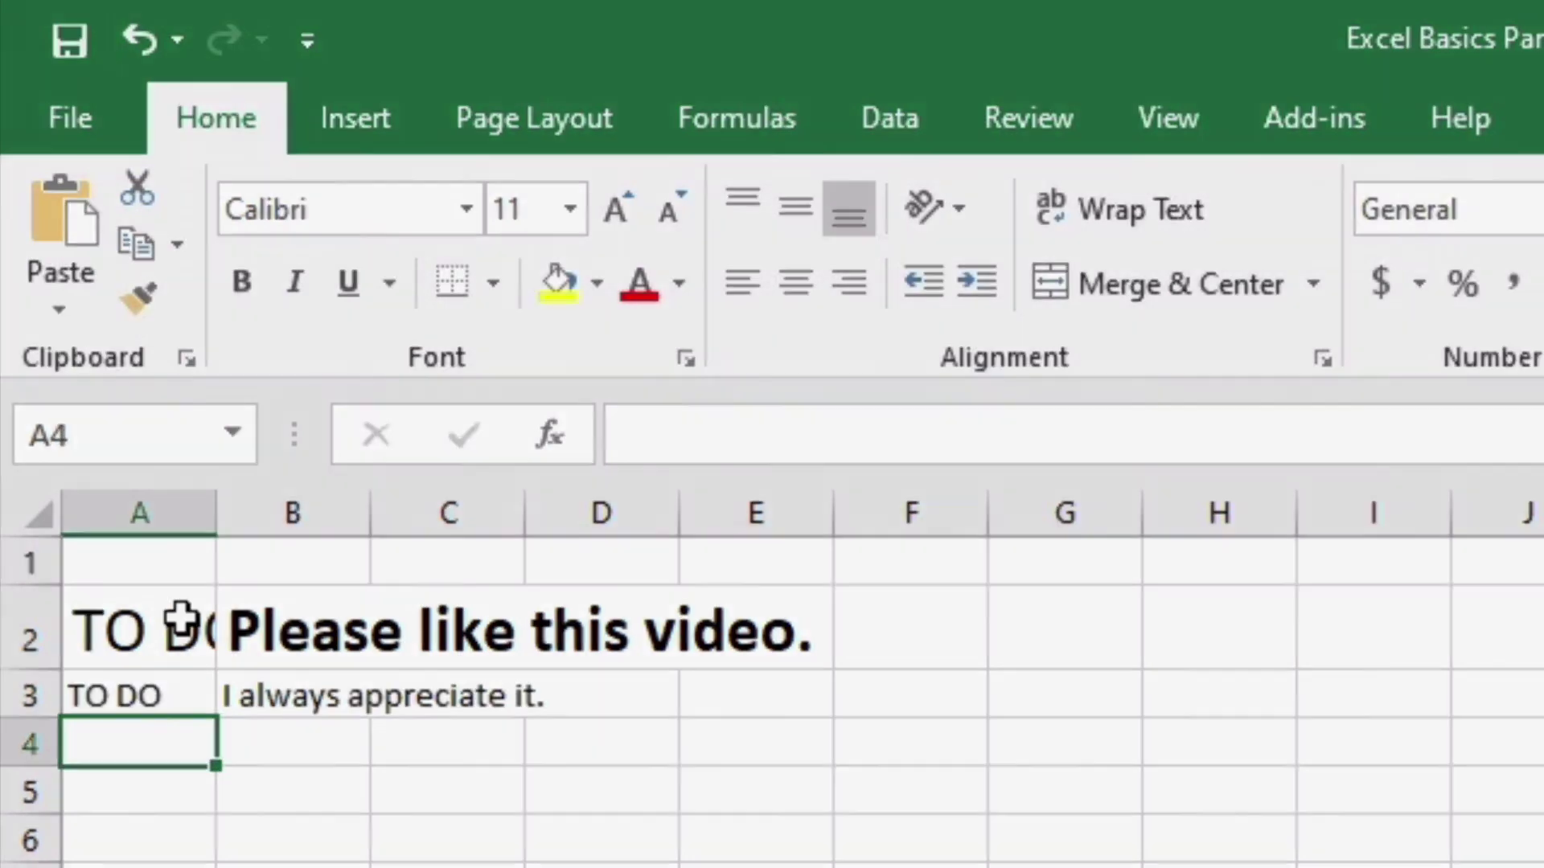